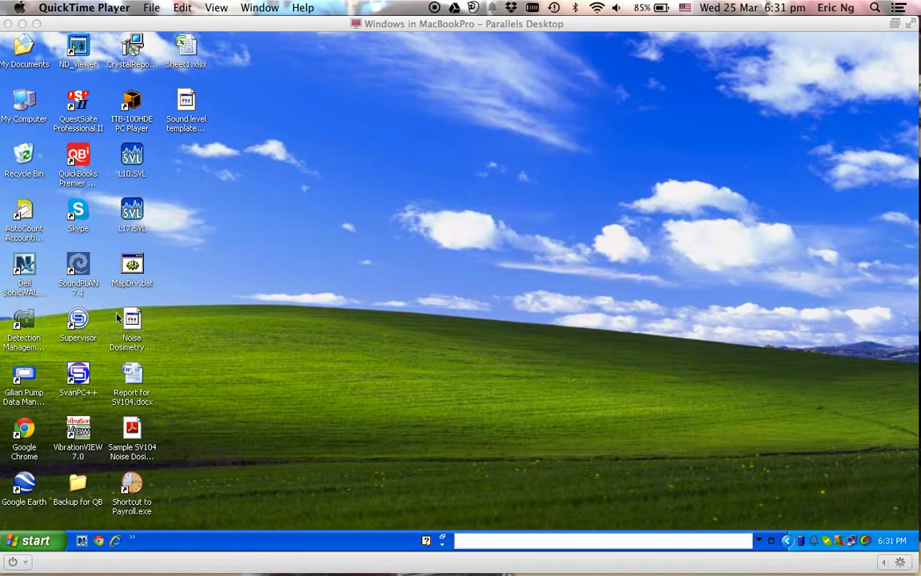
Launch Supervisor and open L18.SVL from the Data Browser catalogue as a new session.
{"action": "double_click", "coordinate": [78, 324]}
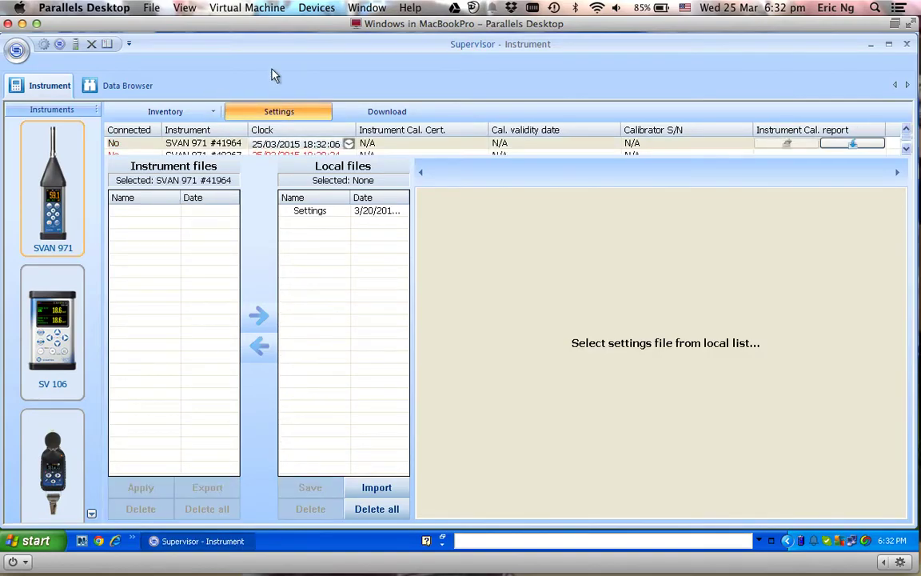
{"action": "left_click", "coordinate": [121, 87]}
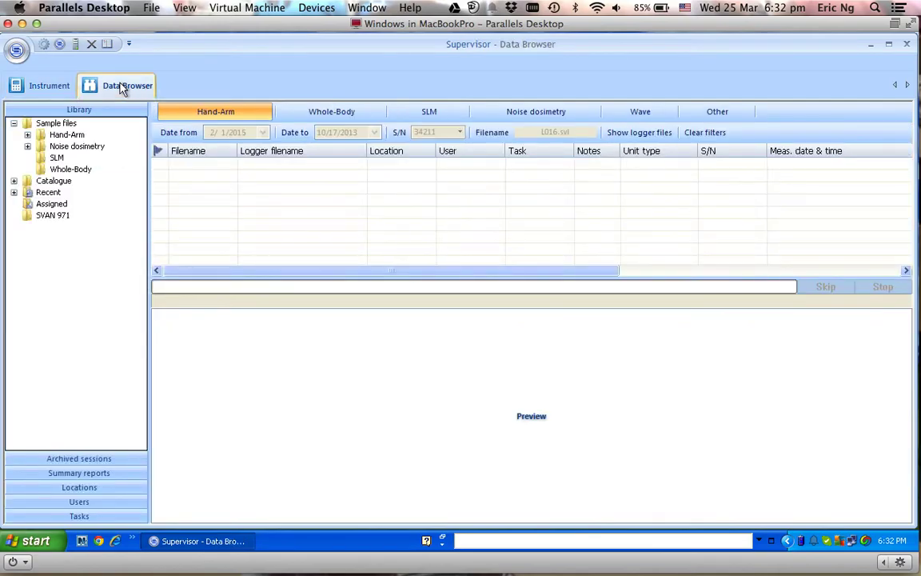
{"action": "left_click", "coordinate": [48, 182]}
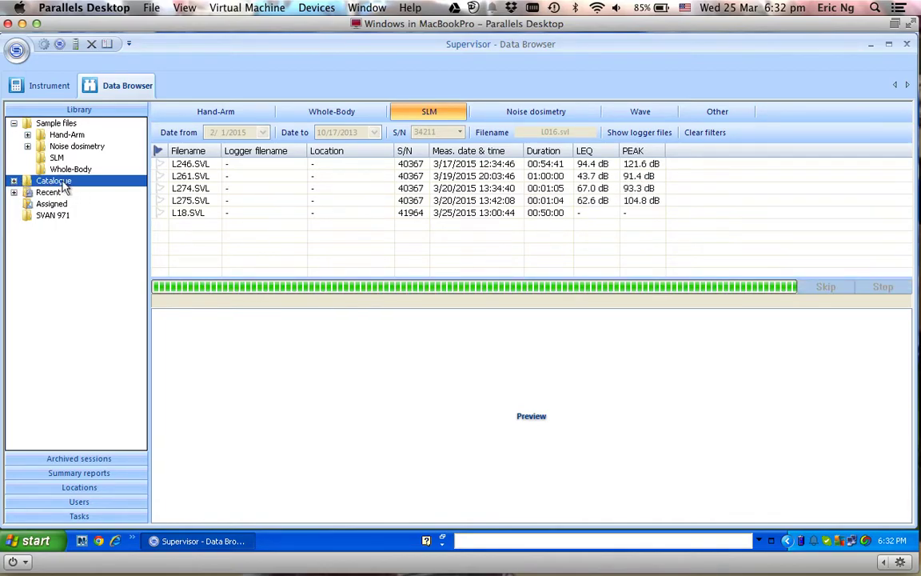
{"action": "double_click", "coordinate": [192, 213]}
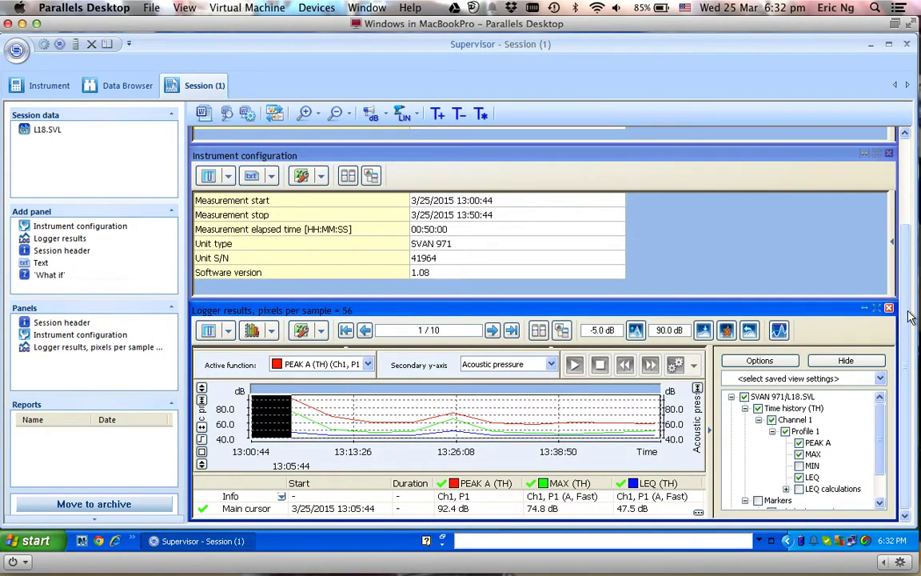
Scroll through the Session header, Instrument configuration and Logger results panels, then pick Logger results.
{"action": "scroll", "coordinate": [907, 319], "scroll_direction": "up", "scroll_amount": 3}
{"action": "scroll", "coordinate": [912, 312], "scroll_direction": "down", "scroll_amount": 3}
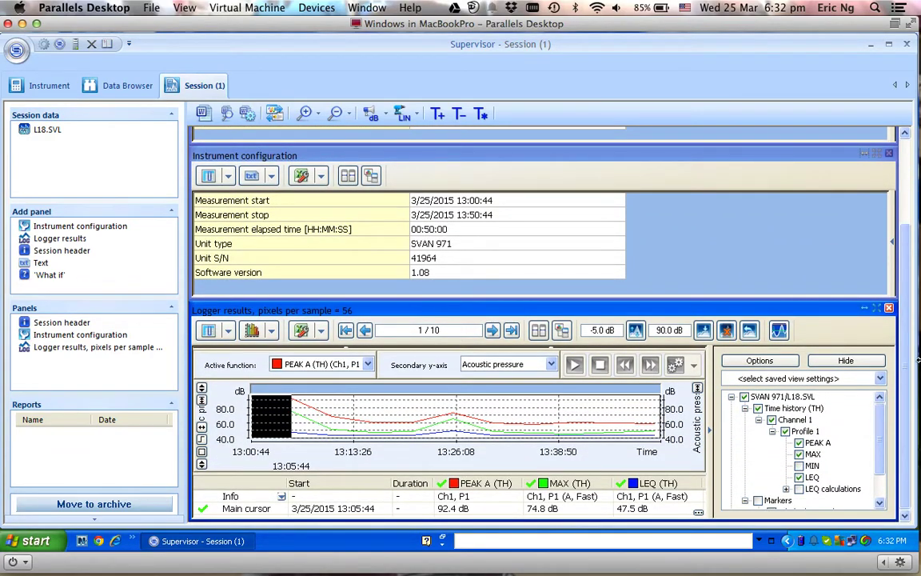
{"action": "scroll", "coordinate": [816, 192], "scroll_direction": "up", "scroll_amount": 3}
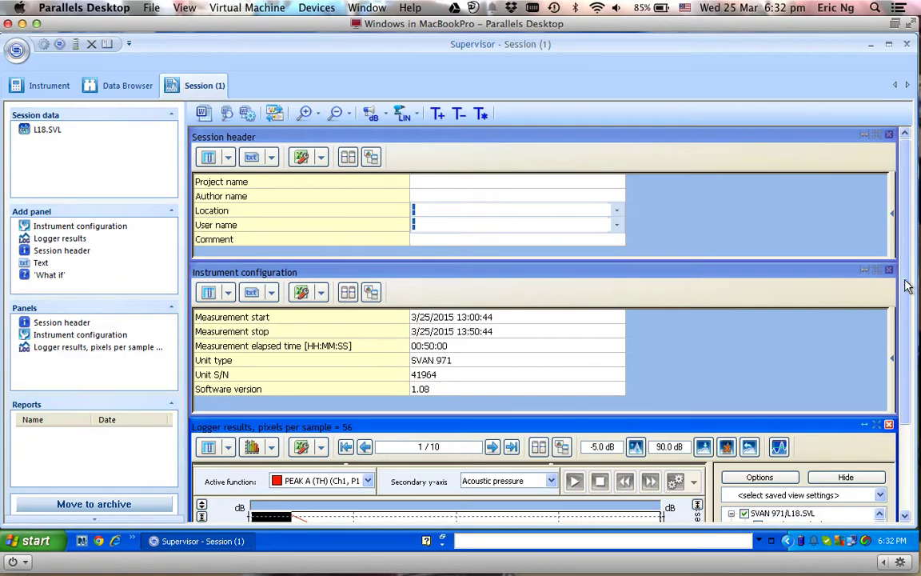
{"action": "scroll", "coordinate": [907, 286], "scroll_direction": "down", "scroll_amount": 3}
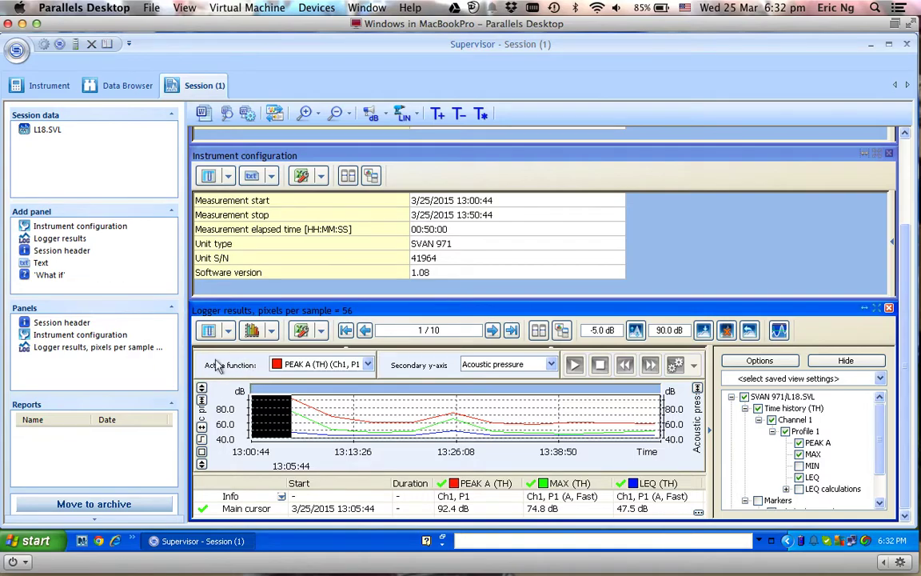
{"action": "left_click", "coordinate": [53, 237]}
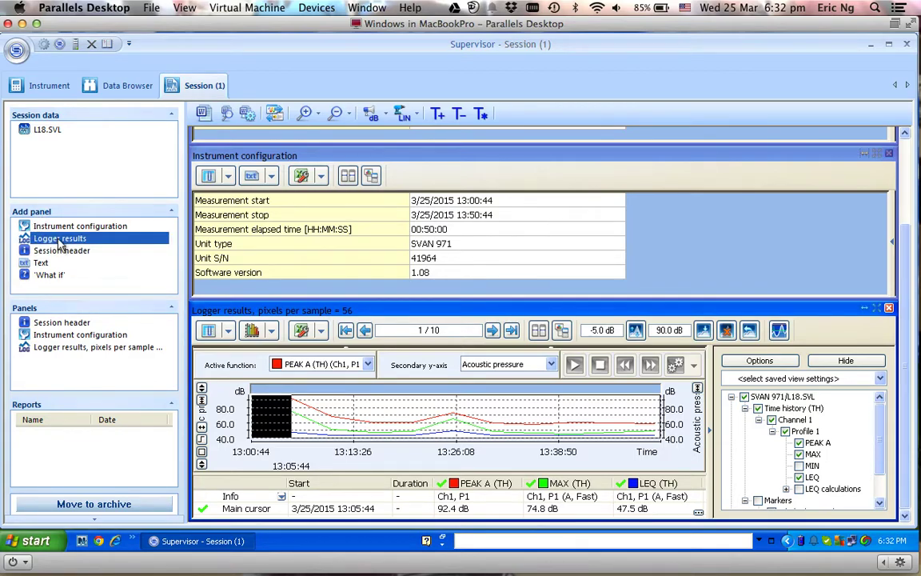
Add a second Logger results panel shown as a table of PEAK A, MAX and LEQ values.
{"action": "double_click", "coordinate": [86, 239]}
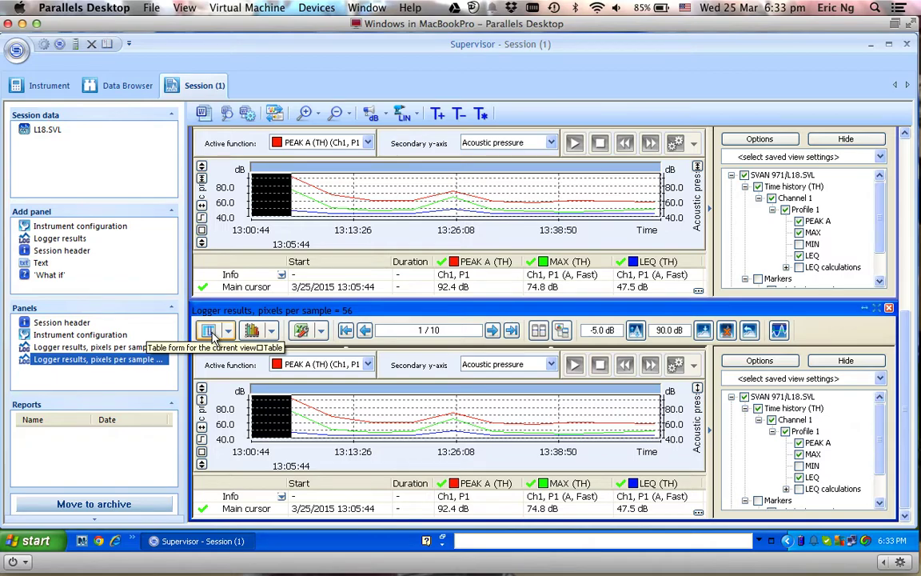
{"action": "left_click", "coordinate": [209, 330]}
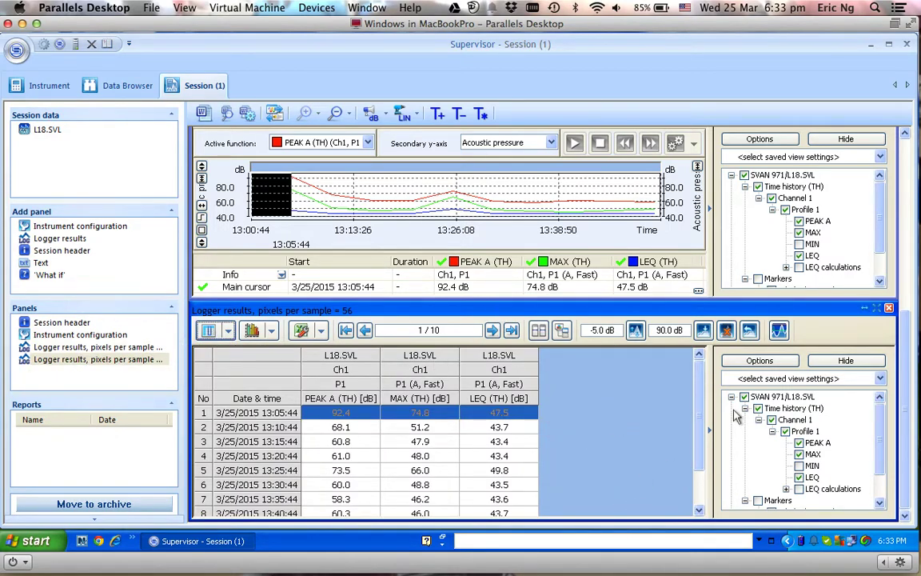
{"action": "left_click_drag", "start_coordinate": [912, 456], "coordinate": [915, 218]}
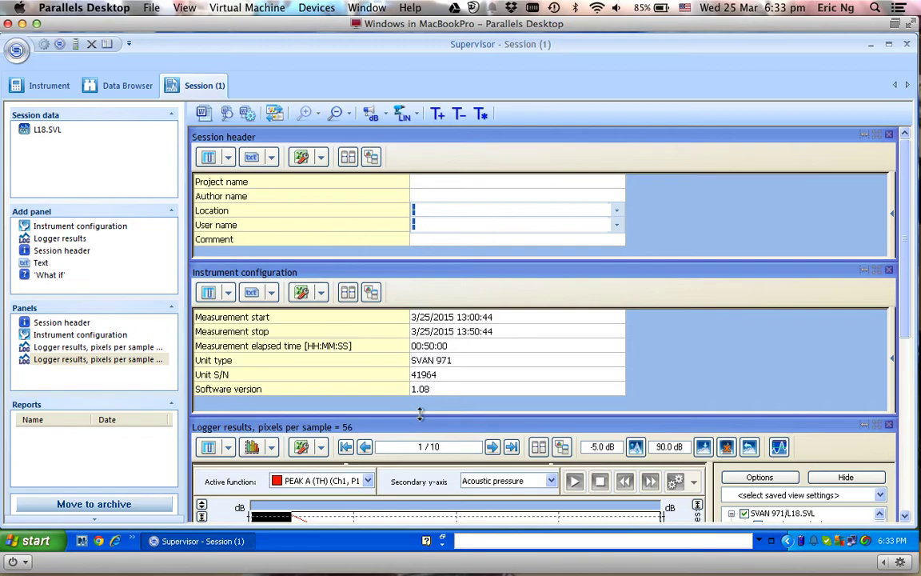
{"action": "scroll", "coordinate": [820, 308], "scroll_direction": "down", "scroll_amount": 5}
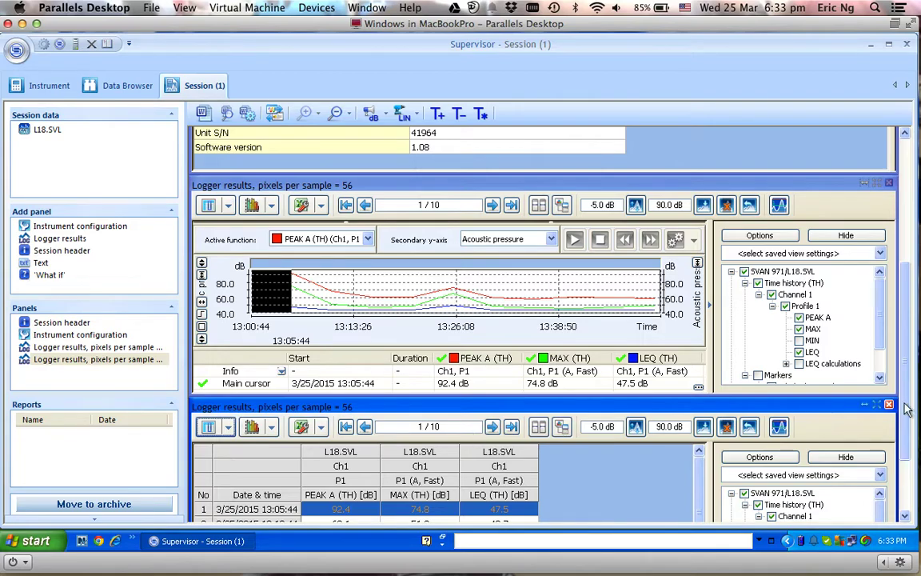
{"action": "scroll", "coordinate": [899, 492], "scroll_direction": "down", "scroll_amount": 2}
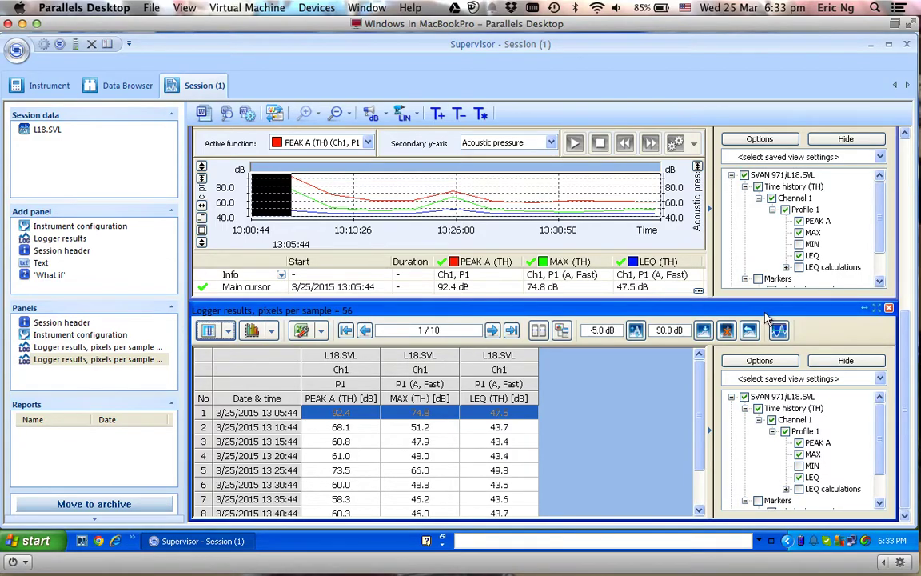
{"action": "scroll", "coordinate": [908, 160], "scroll_direction": "up", "scroll_amount": 5}
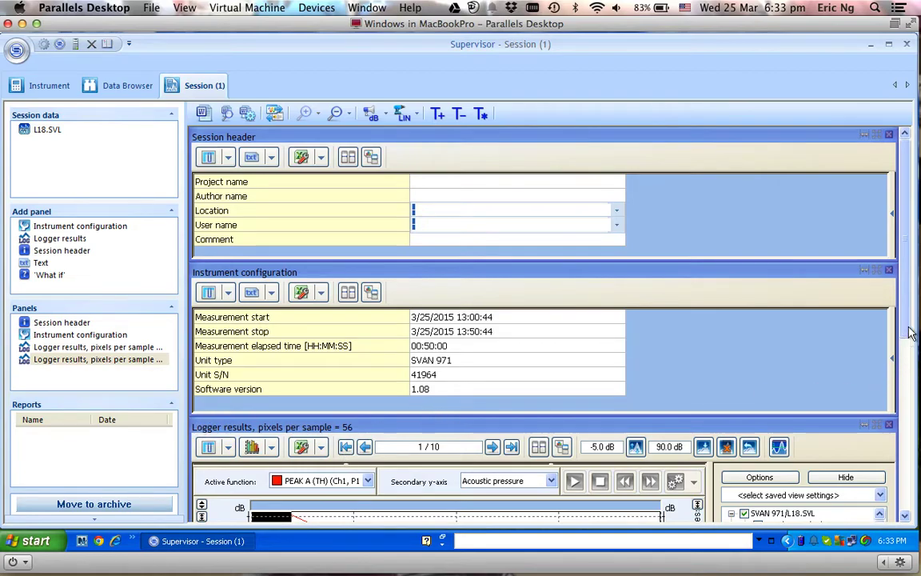
Save the current layout as the template 'Sound report template 1'.
{"action": "left_click", "coordinate": [275, 114]}
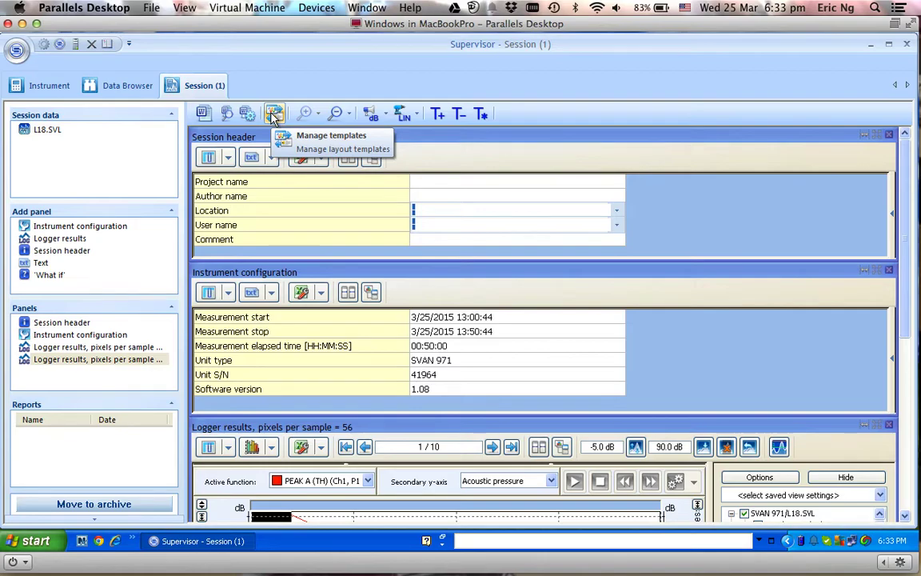
{"action": "left_click", "coordinate": [274, 114]}
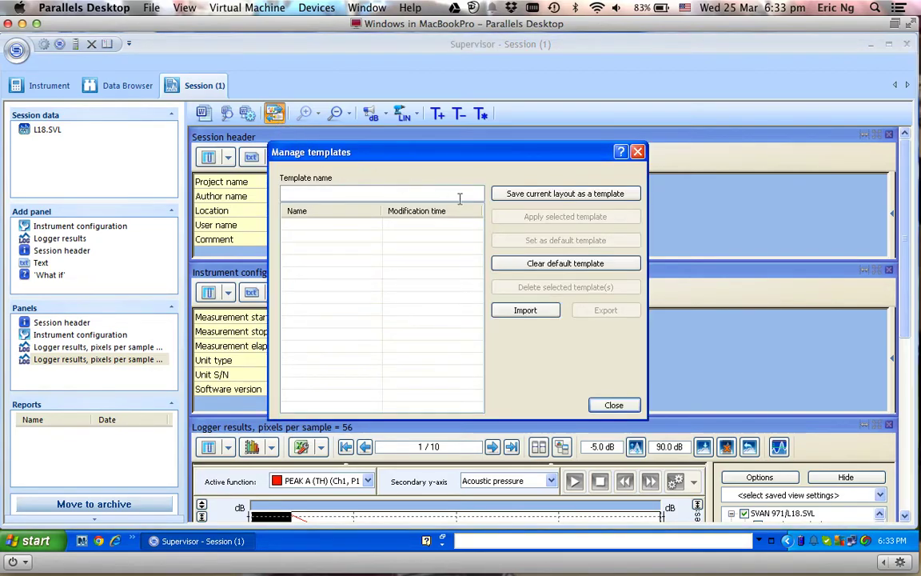
{"action": "left_click", "coordinate": [412, 192]}
{"action": "type", "text": "Sound report template 1"}
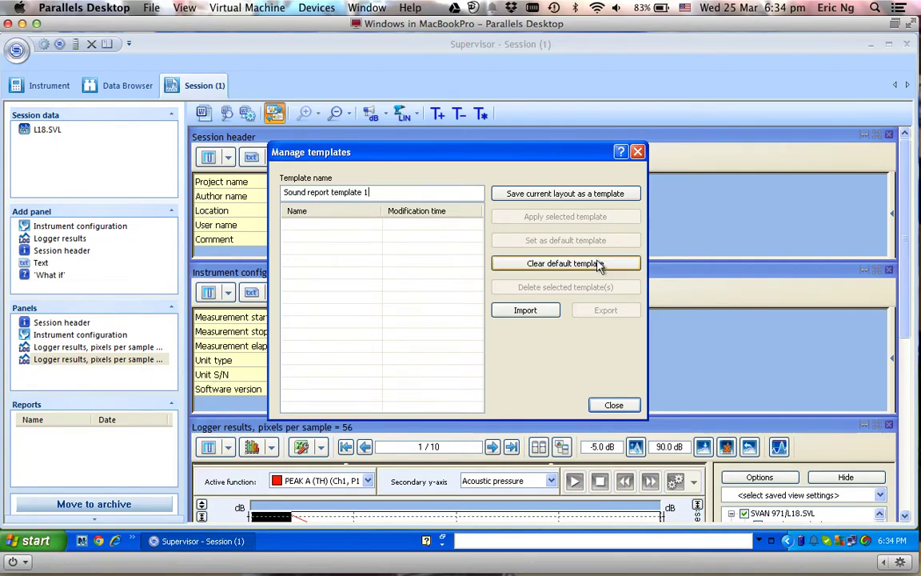
{"action": "left_click", "coordinate": [546, 195]}
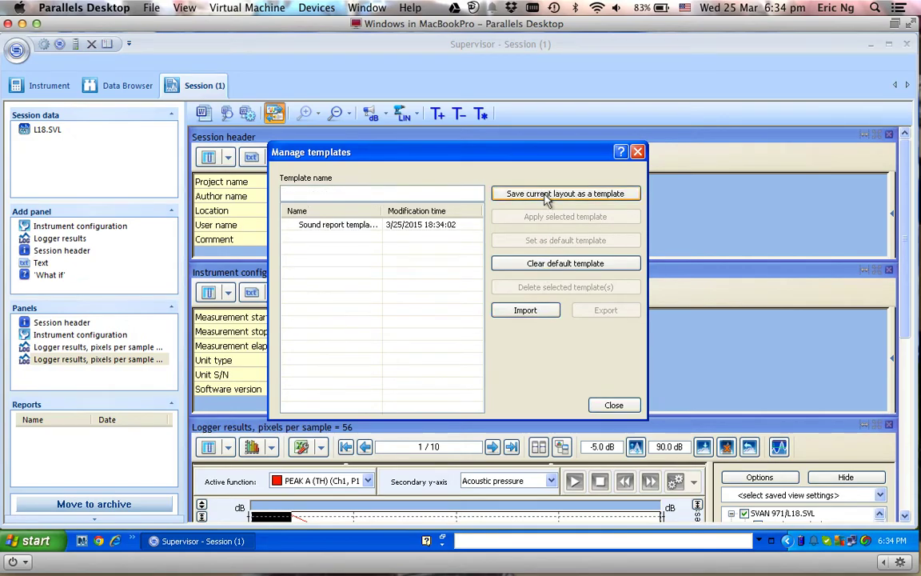
Make 'Sound report template 1' the default and export it to the Desktop as an .svlt file.
{"action": "left_click", "coordinate": [336, 224]}
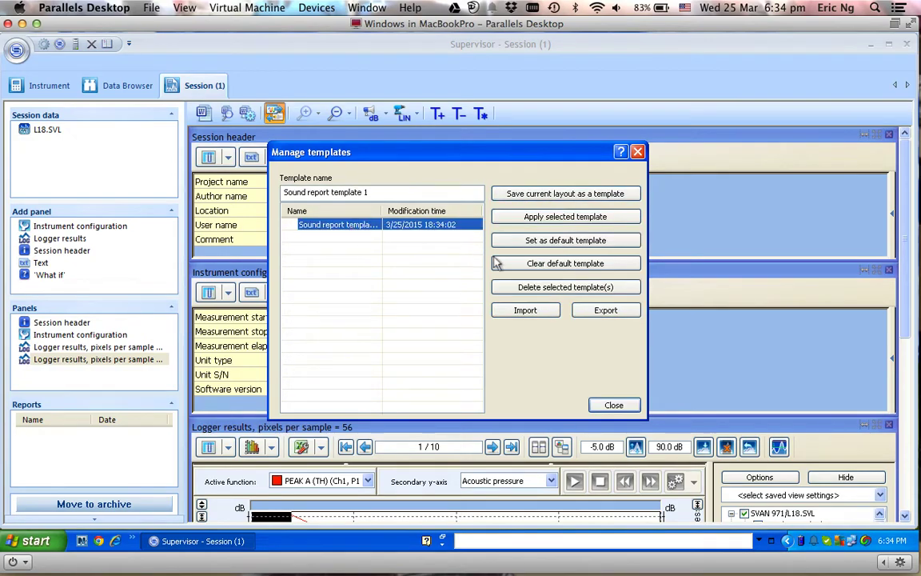
{"action": "left_click", "coordinate": [529, 242]}
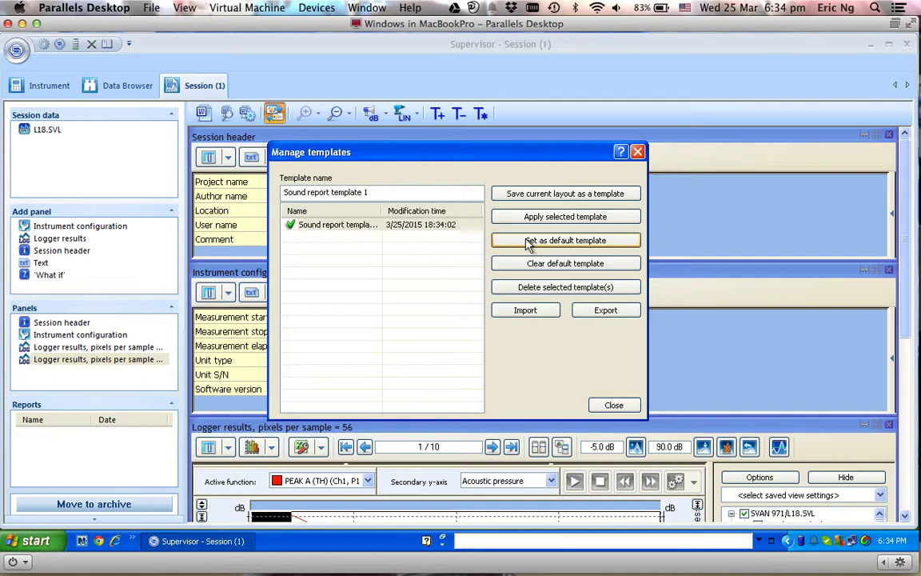
{"action": "left_click", "coordinate": [600, 312]}
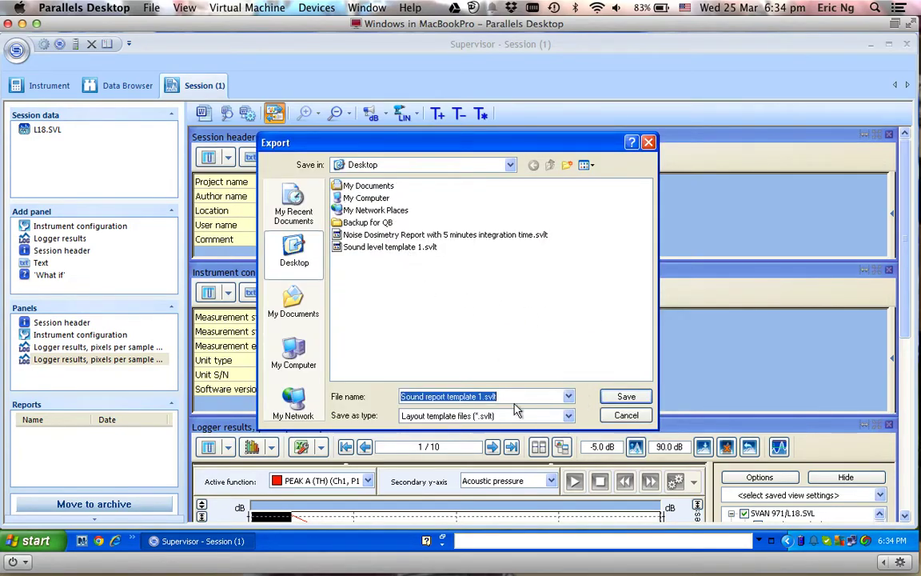
{"action": "left_click", "coordinate": [627, 396]}
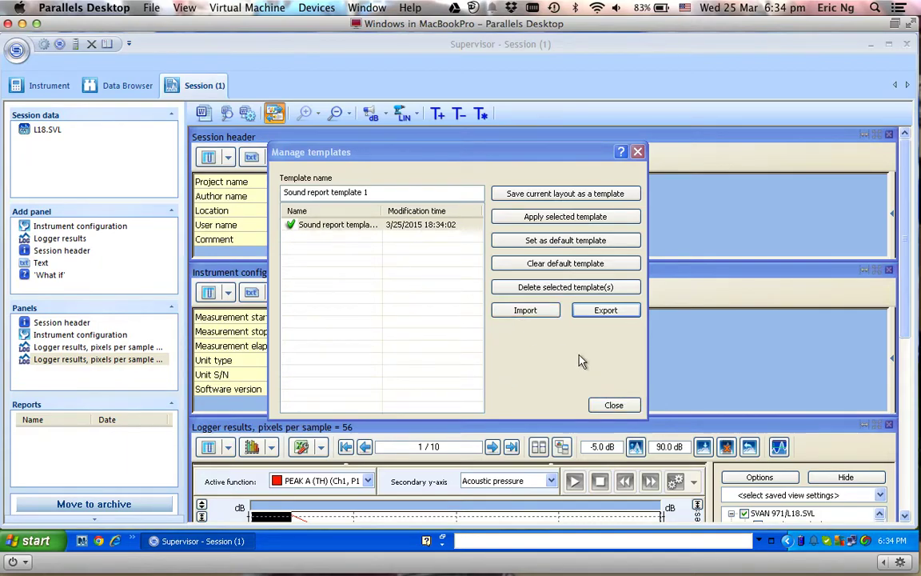
Close the template manager and generate a Word report preview of the session.
{"action": "left_click", "coordinate": [613, 404]}
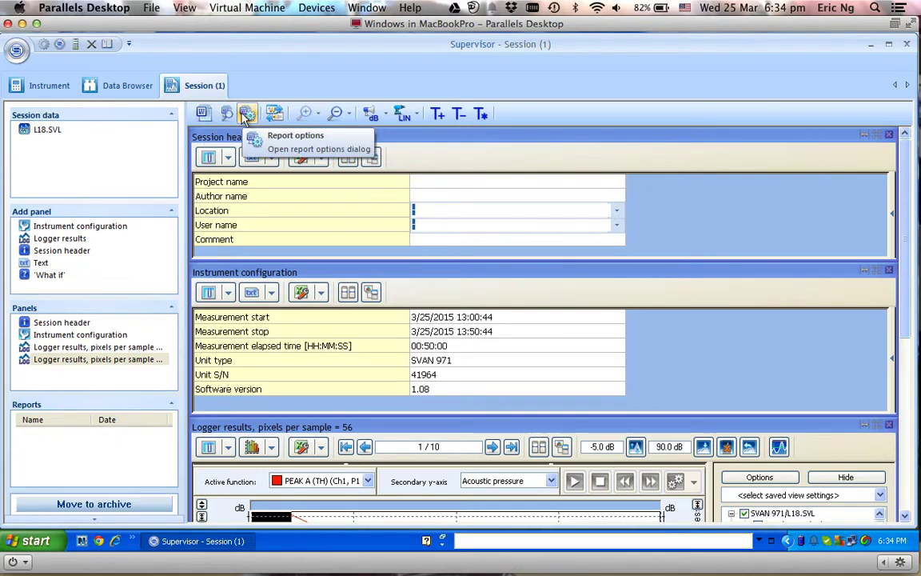
{"action": "left_click", "coordinate": [227, 115]}
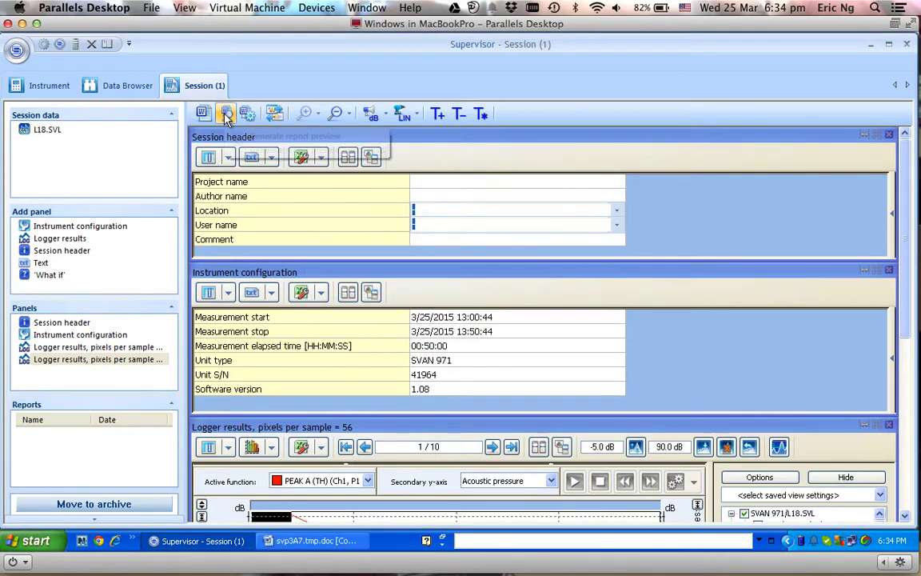
Review the Measurement Report in Word, then close it without saving.
{"action": "left_click", "coordinate": [336, 540]}
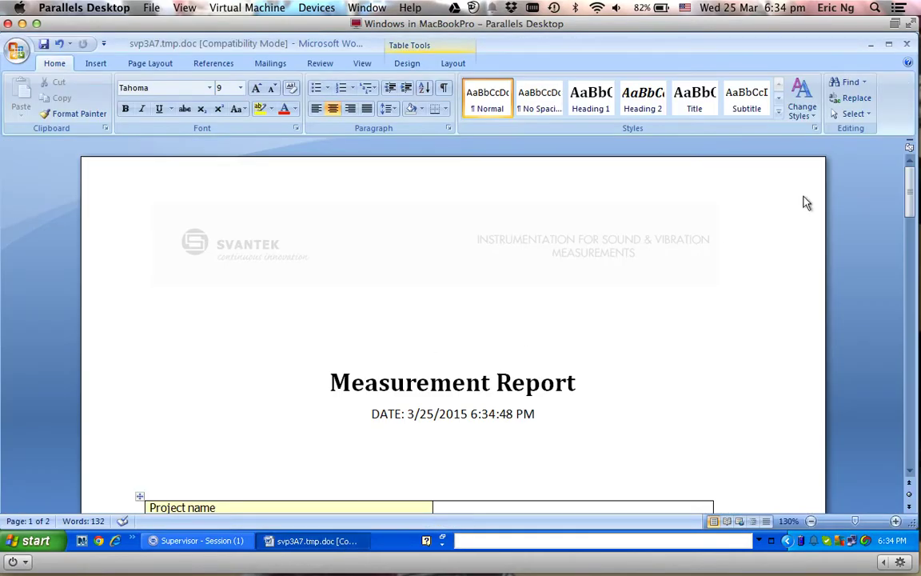
{"action": "left_click_drag", "start_coordinate": [911, 206], "coordinate": [912, 171]}
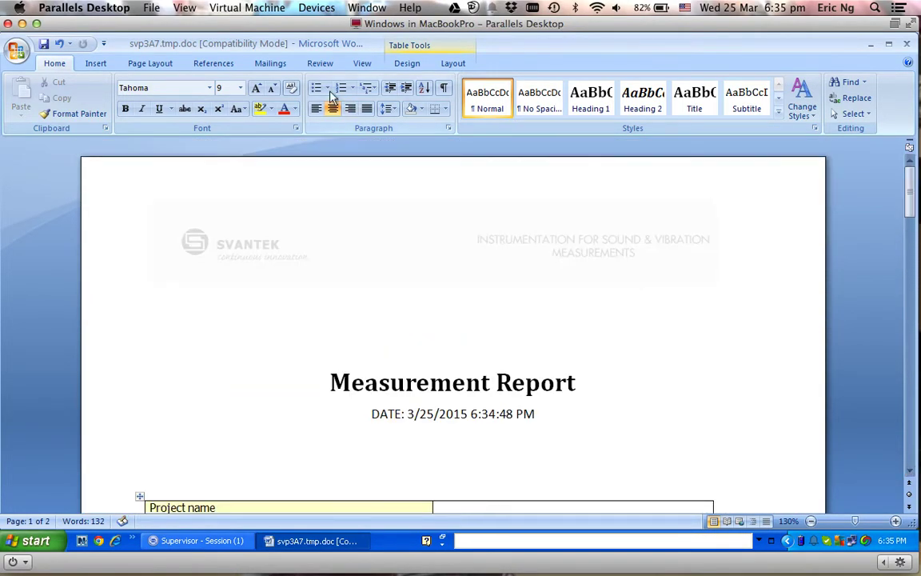
{"action": "left_click", "coordinate": [907, 44]}
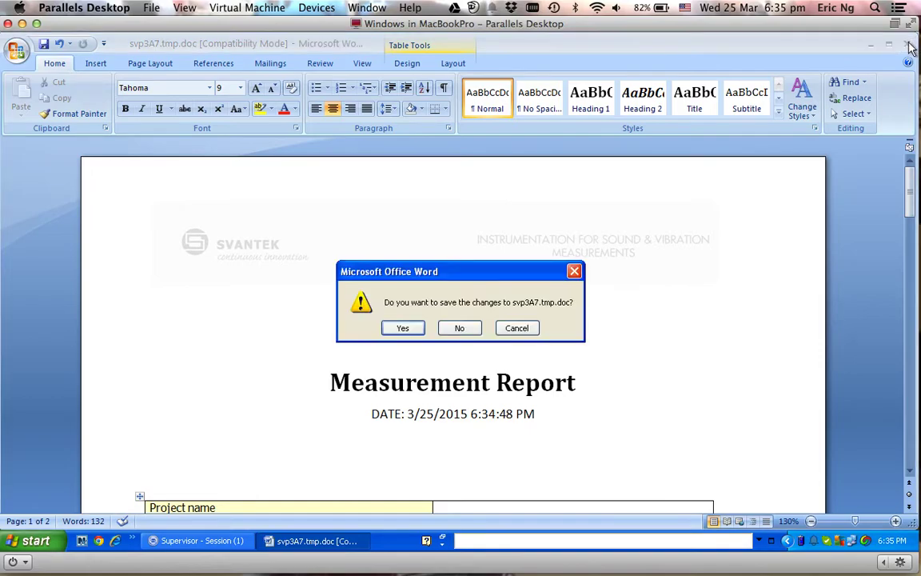
{"action": "left_click", "coordinate": [459, 328]}
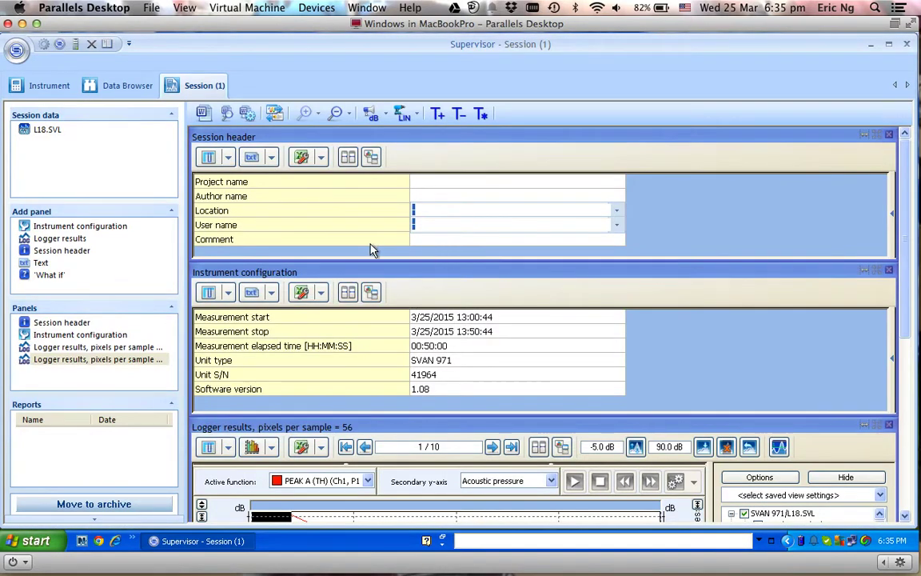
Select all rows of the logger table and export them to a new Excel worksheet.
{"action": "left_click_drag", "start_coordinate": [905, 214], "coordinate": [908, 428]}
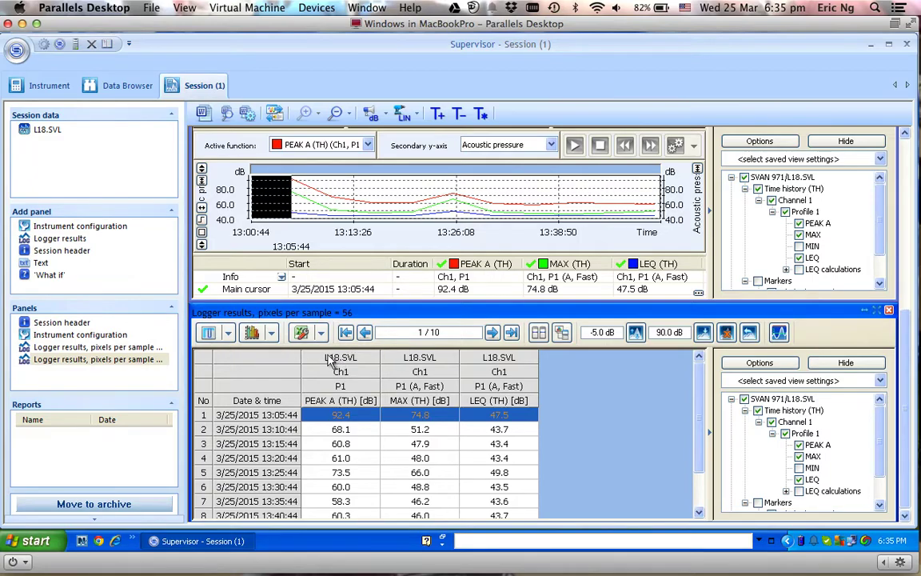
{"action": "left_click", "coordinate": [203, 360]}
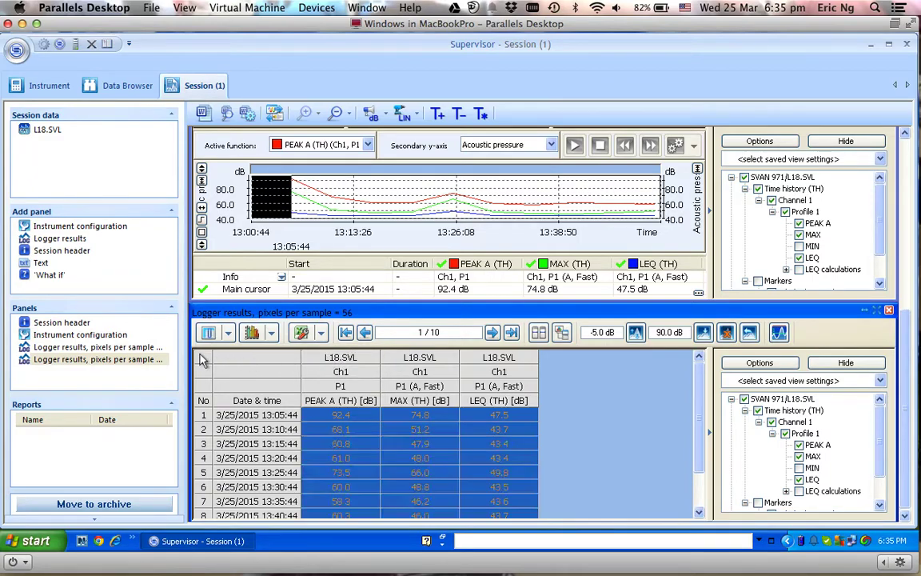
{"action": "left_click", "coordinate": [321, 334]}
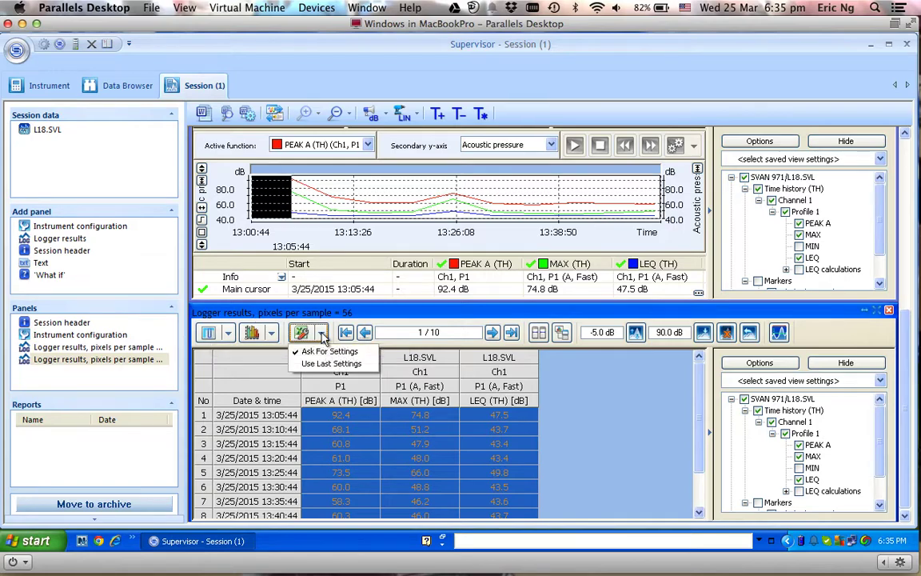
{"action": "left_click", "coordinate": [301, 336]}
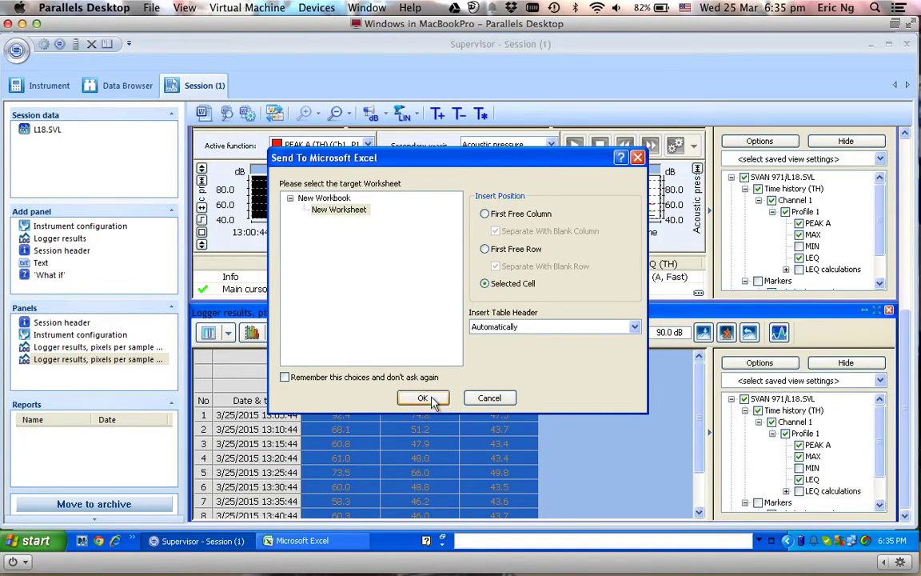
{"action": "left_click", "coordinate": [430, 400]}
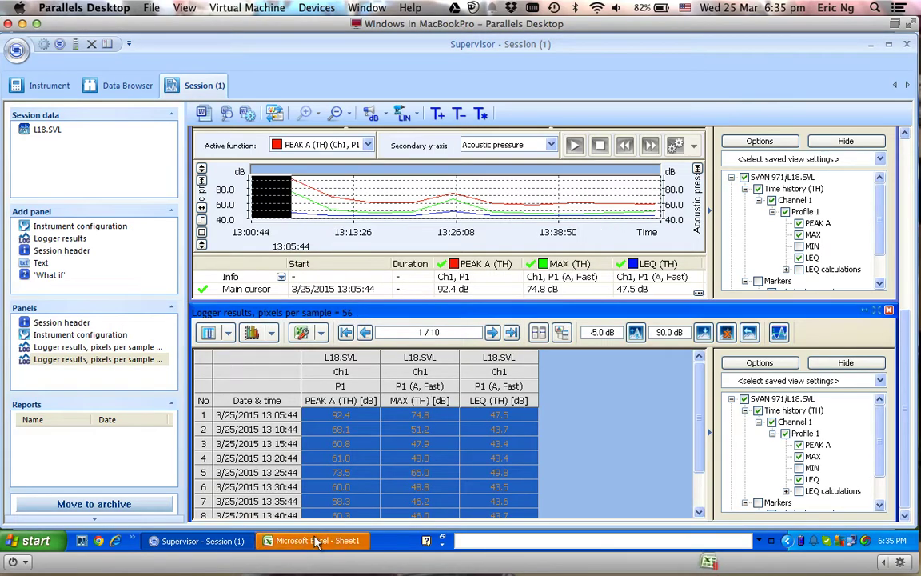
Check the exported logger data on Sheet1, then close Excel without saving.
{"action": "left_click", "coordinate": [316, 540]}
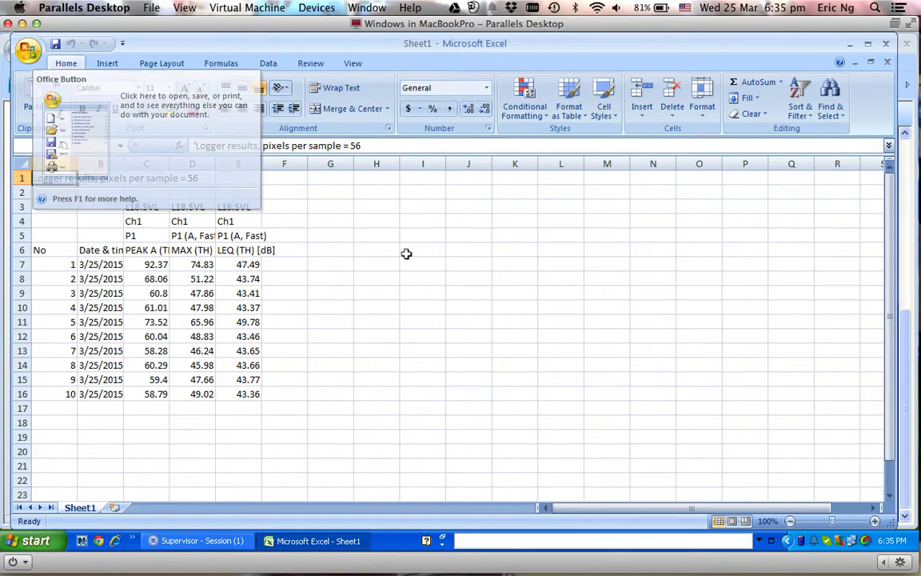
{"action": "left_click", "coordinate": [886, 43]}
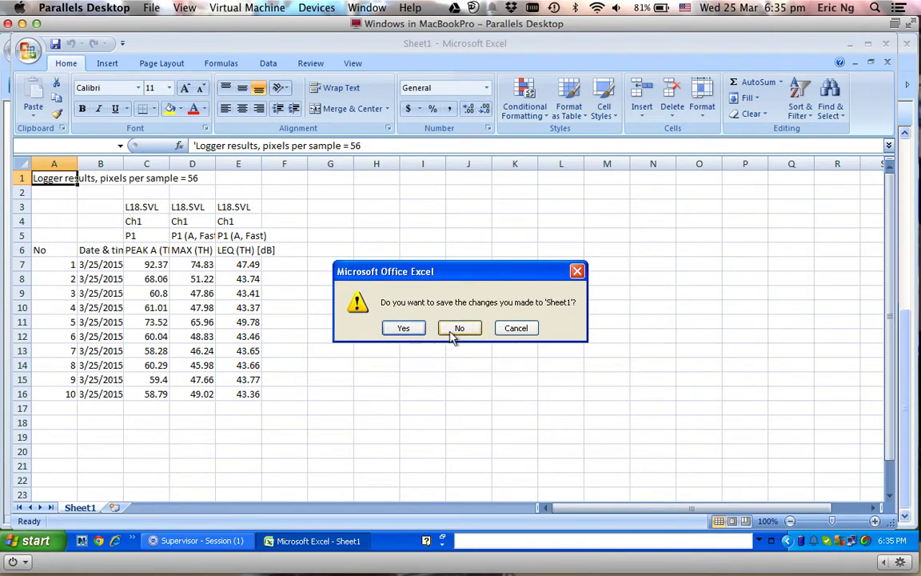
{"action": "left_click", "coordinate": [455, 330]}
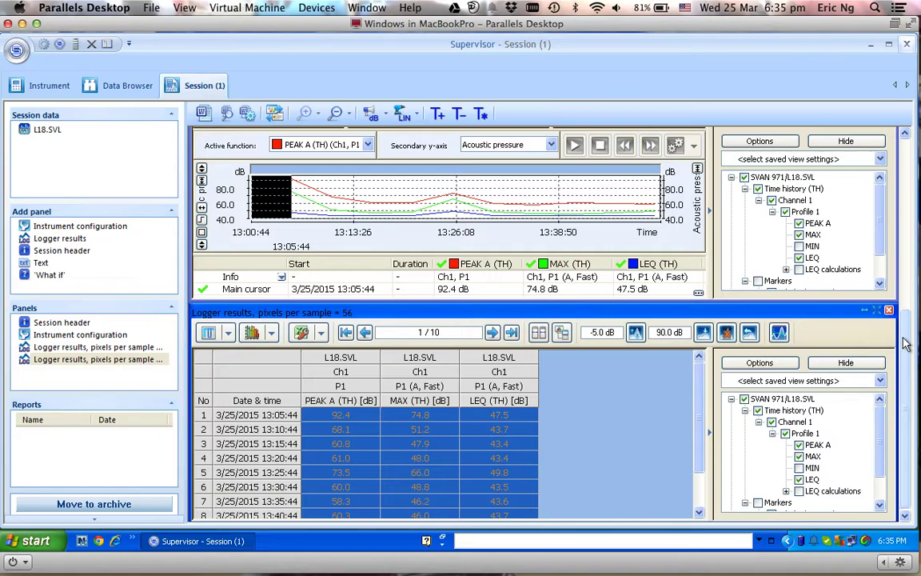
Uncheck PEAK A and MAX in the logger graph, leaving only the LEQ trace.
{"action": "left_click", "coordinate": [884, 226]}
{"action": "left_click_drag", "start_coordinate": [905, 336], "coordinate": [910, 288]}
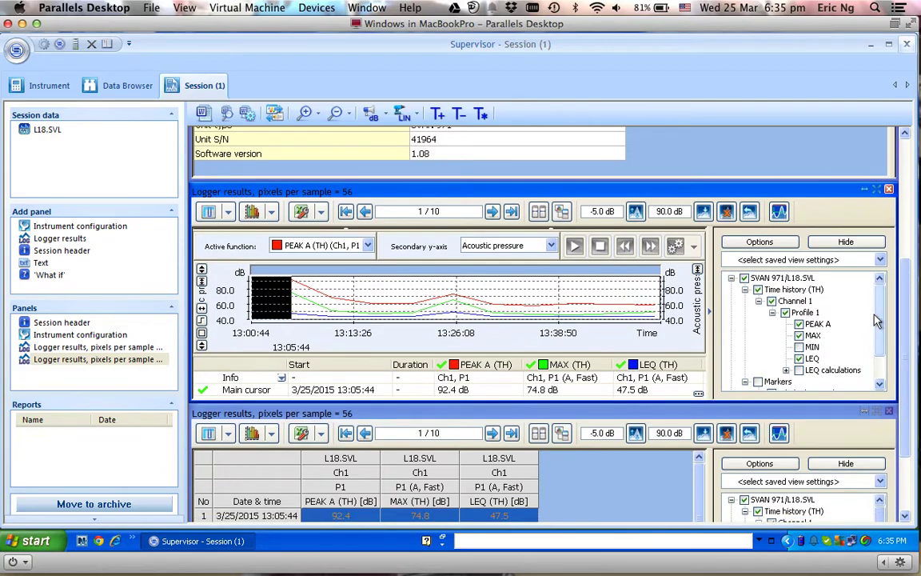
{"action": "left_click", "coordinate": [799, 346]}
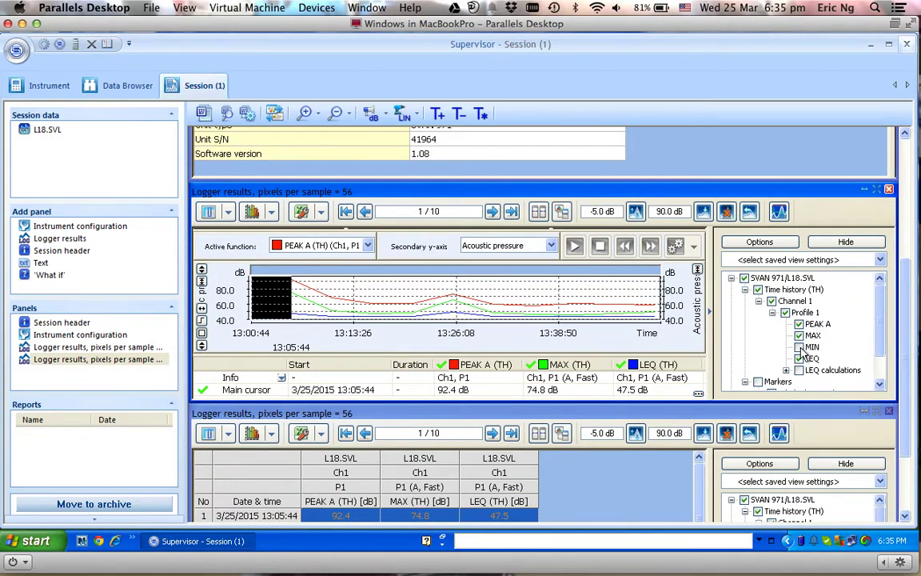
{"action": "left_click", "coordinate": [799, 359]}
{"action": "left_click", "coordinate": [799, 335]}
{"action": "left_click", "coordinate": [798, 323]}
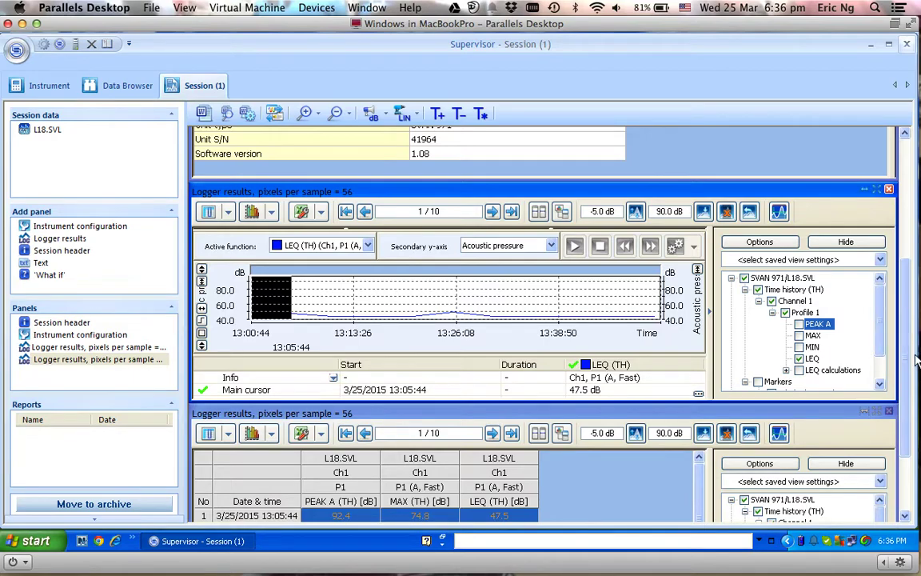
Uncheck PEAK A and MAX in the logger table so only LEQ remains.
{"action": "scroll", "coordinate": [910, 367], "scroll_direction": "down", "scroll_amount": 3}
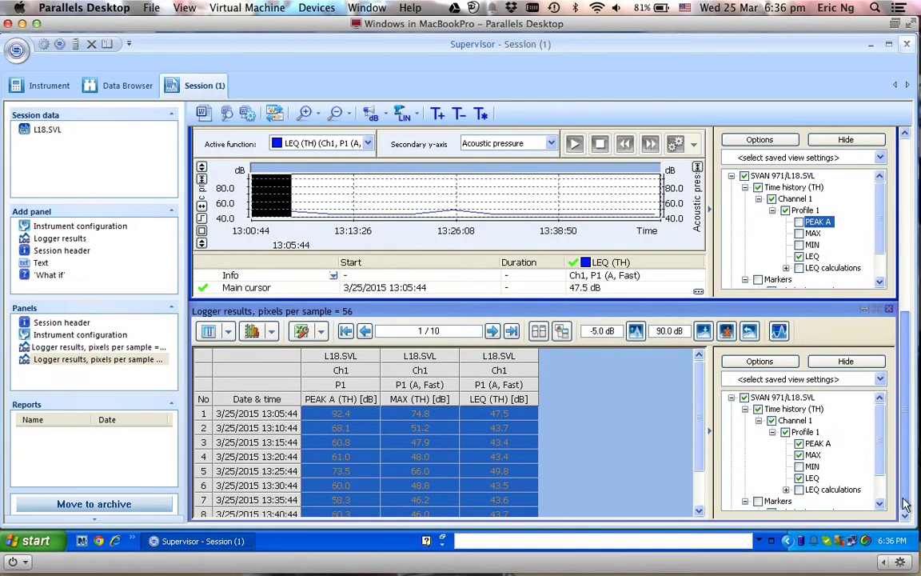
{"action": "left_click", "coordinate": [799, 455]}
{"action": "left_click", "coordinate": [799, 444]}
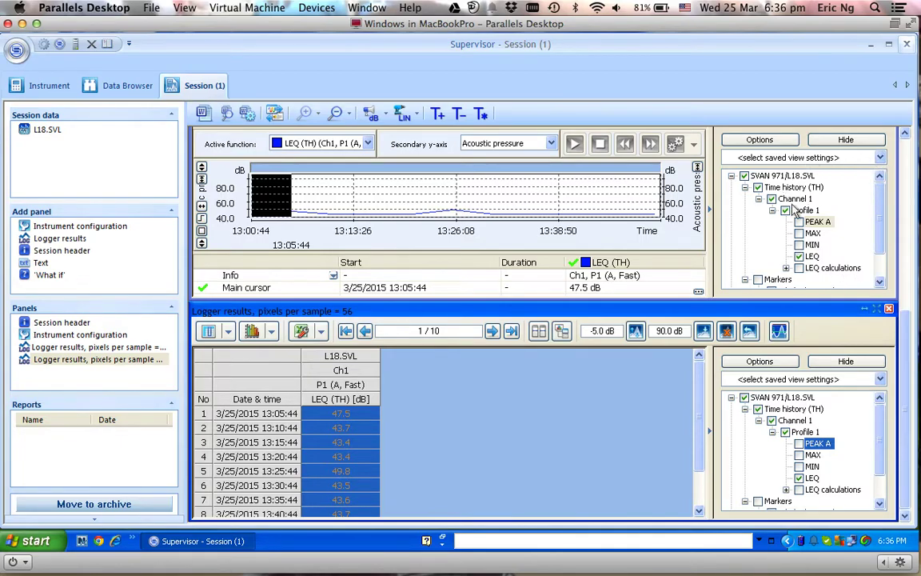
{"action": "left_click", "coordinate": [765, 142]}
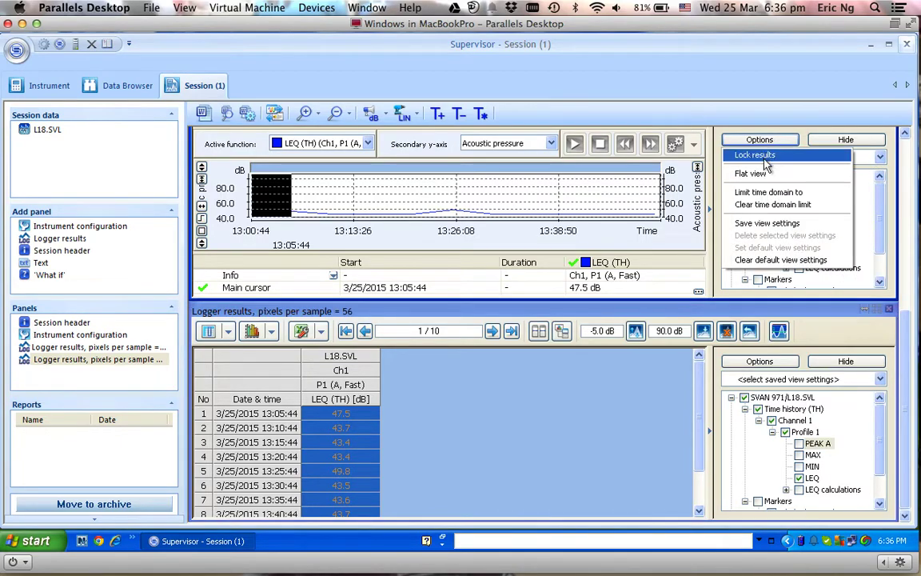
Save the current graph view settings under the name 'LEQ only'.
{"action": "left_click", "coordinate": [801, 228]}
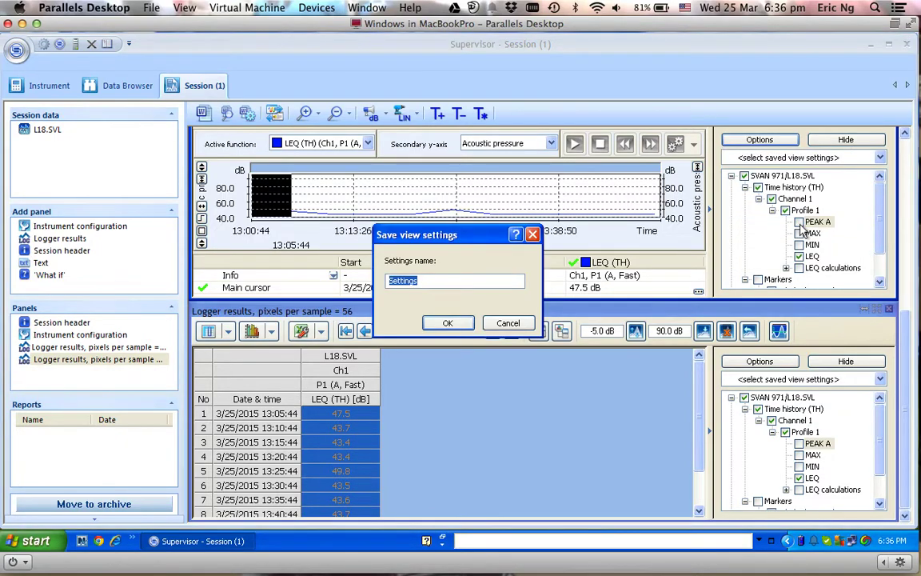
{"action": "type", "text": "LEQ only"}
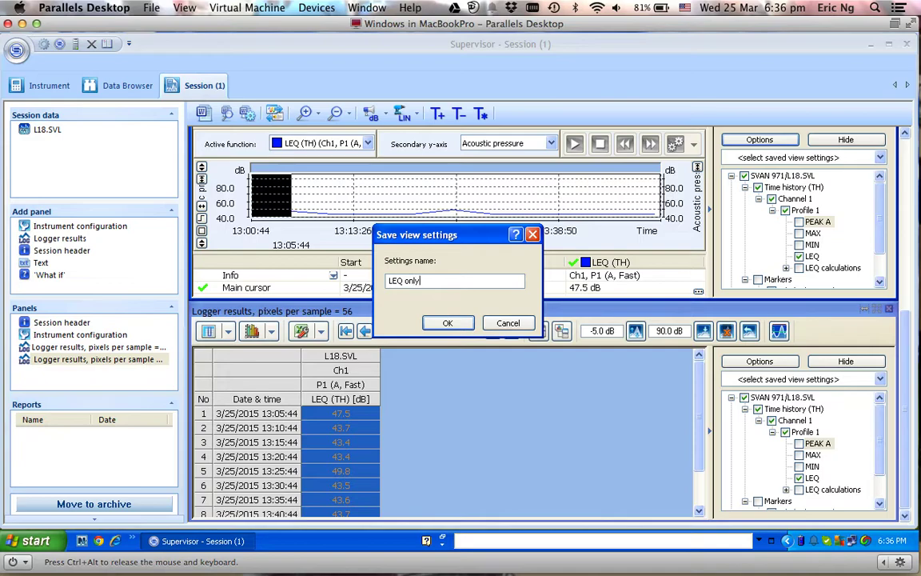
{"action": "left_click", "coordinate": [456, 326]}
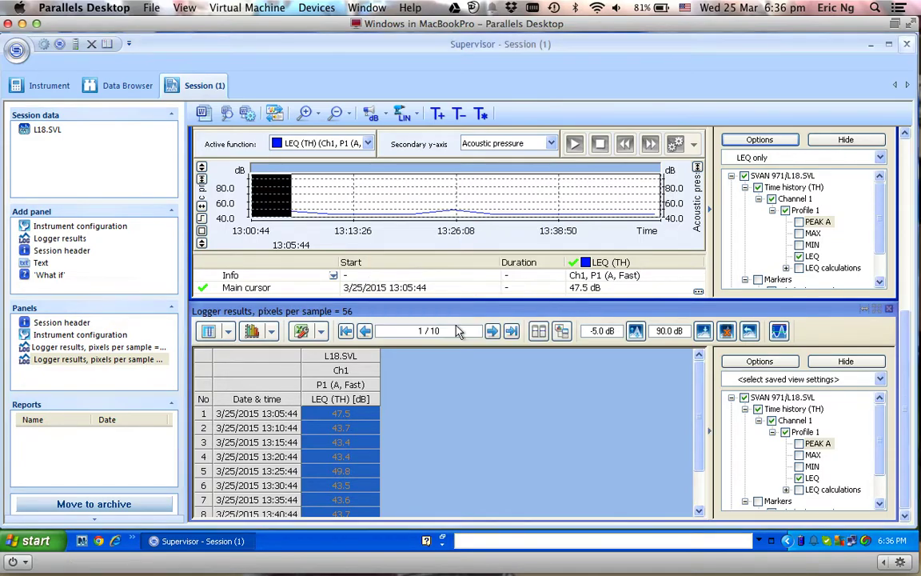
Apply the 'LEQ only' view settings to the logger results table.
{"action": "left_click", "coordinate": [880, 379]}
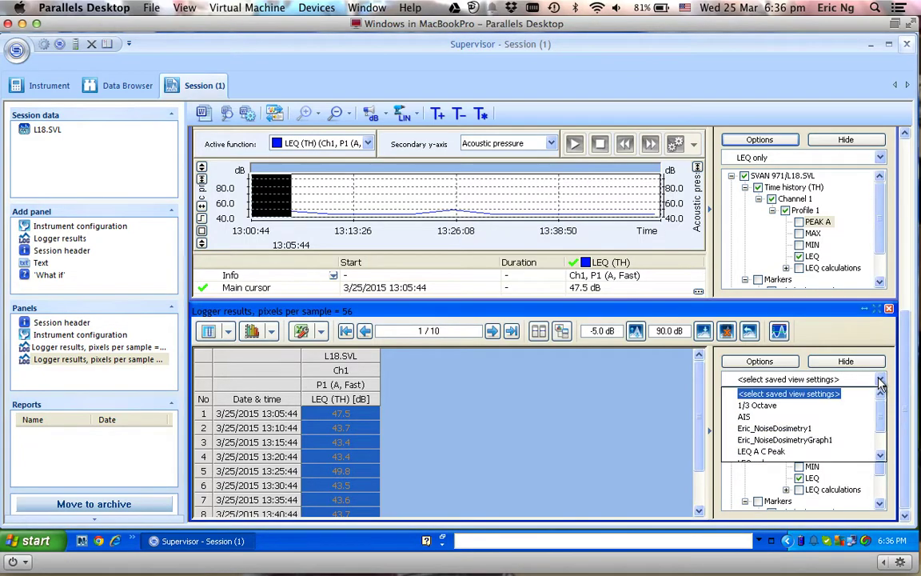
{"action": "left_click", "coordinate": [880, 455]}
{"action": "left_click", "coordinate": [880, 455]}
{"action": "left_click", "coordinate": [854, 443]}
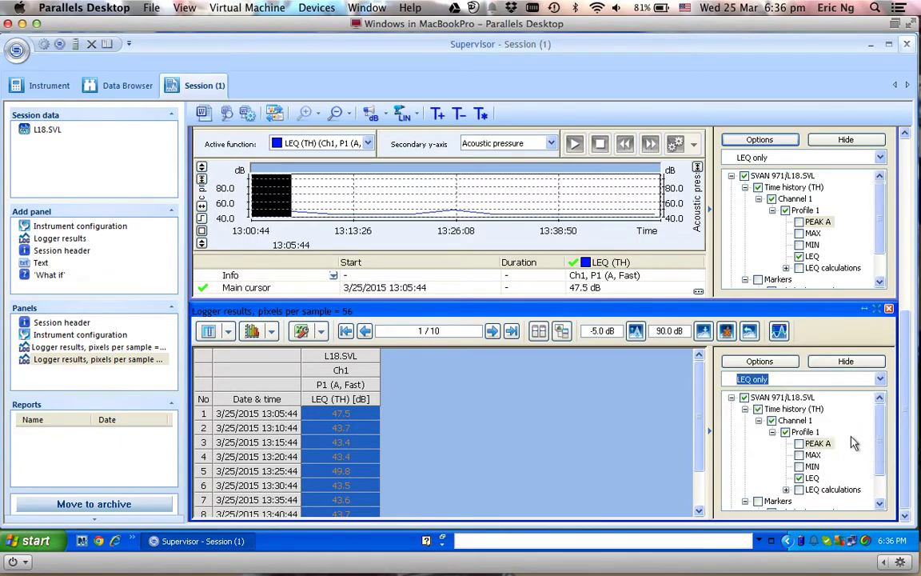
{"action": "left_click", "coordinate": [792, 363]}
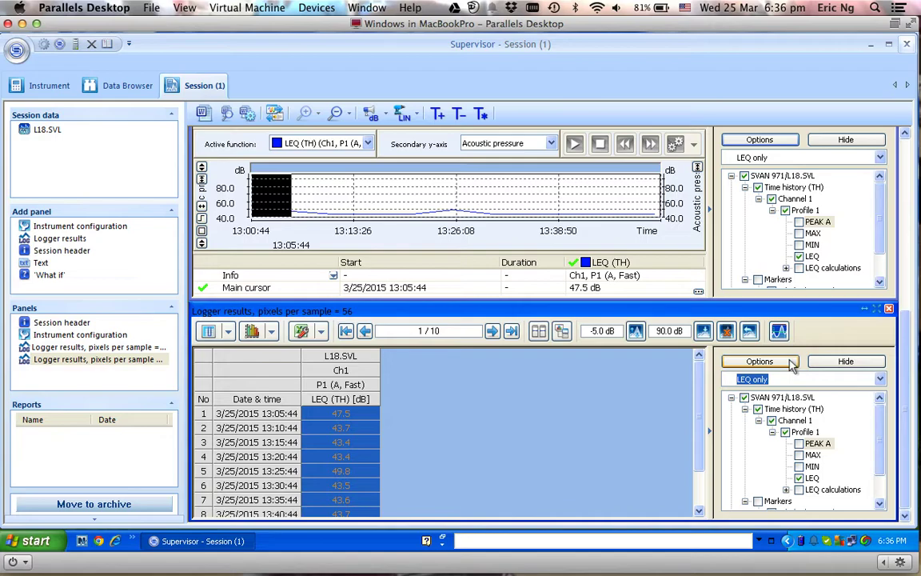
{"action": "left_click", "coordinate": [791, 363]}
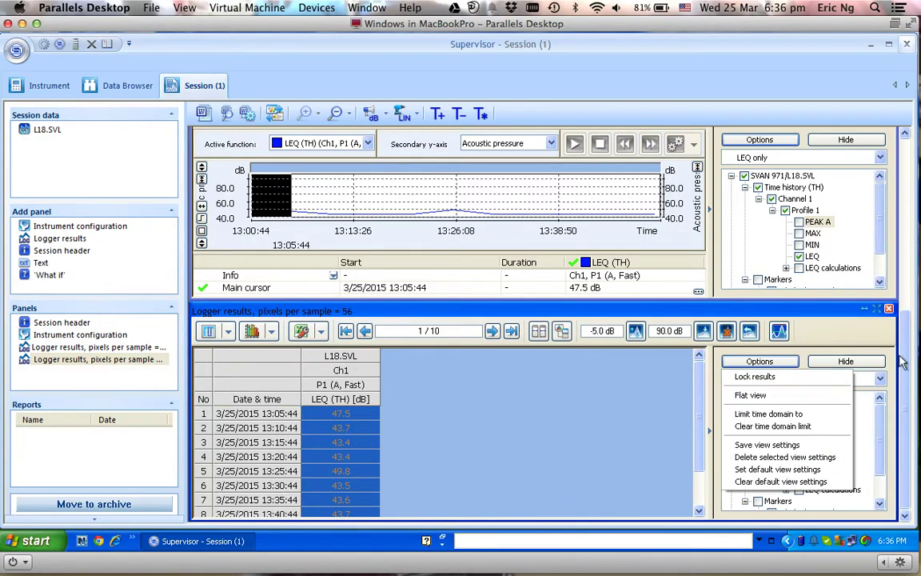
{"action": "left_click", "coordinate": [871, 342]}
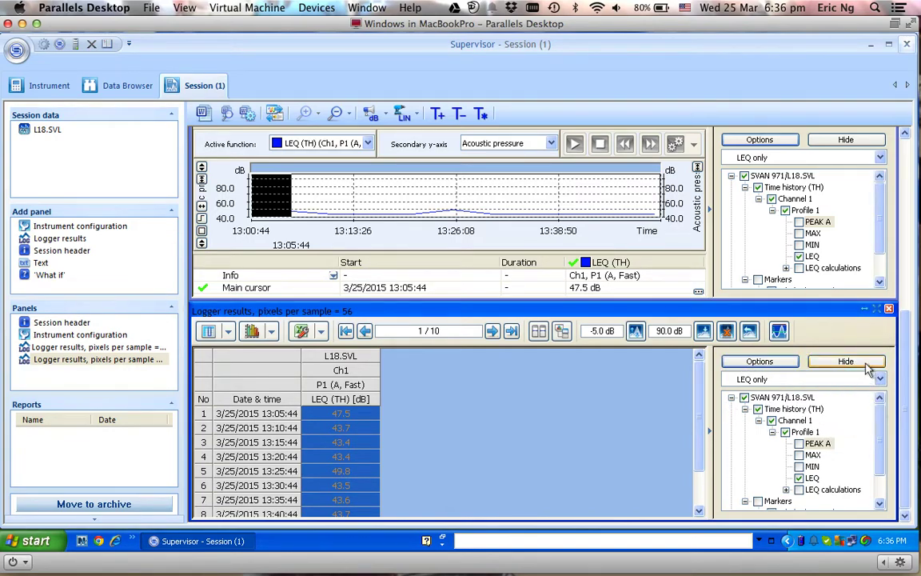
{"action": "left_click", "coordinate": [845, 140]}
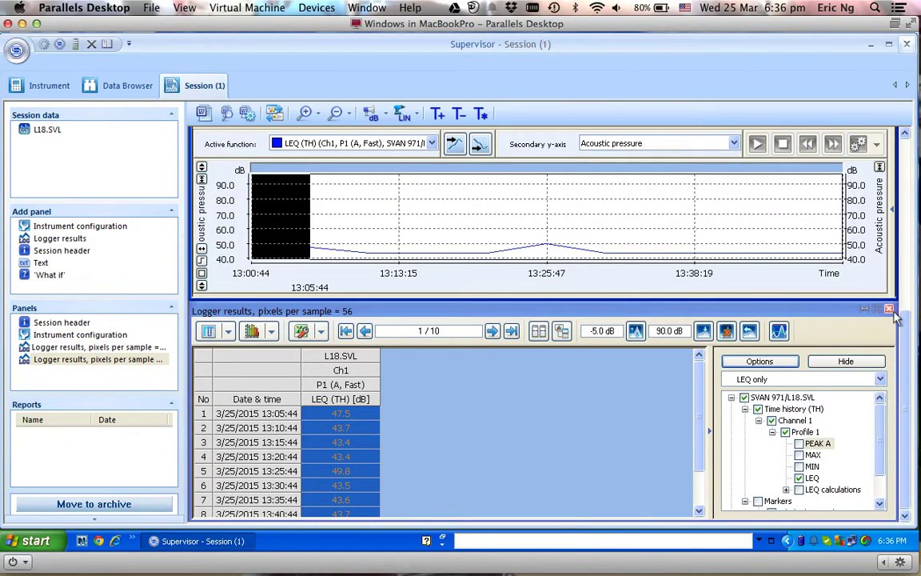
{"action": "scroll", "coordinate": [907, 284], "scroll_direction": "up", "scroll_amount": 3}
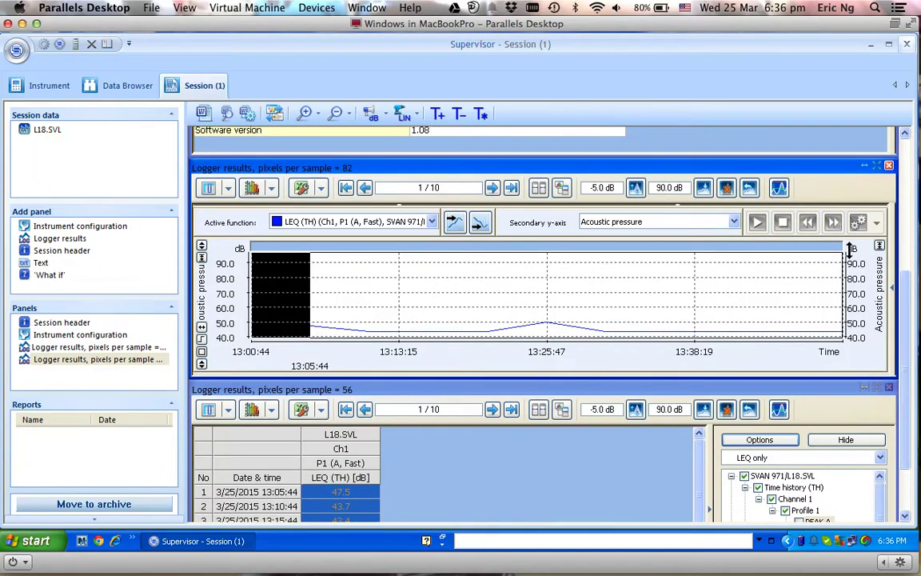
{"action": "left_click", "coordinate": [563, 188]}
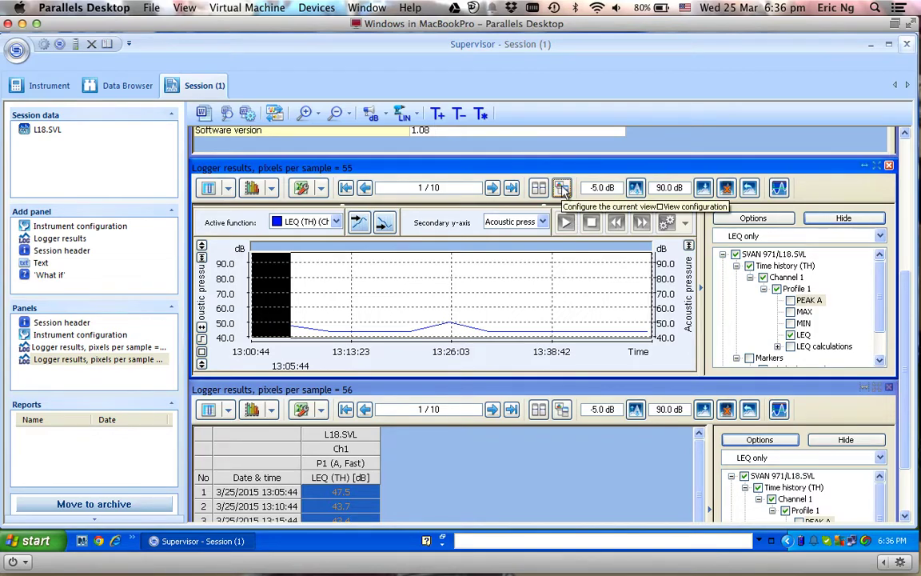
{"action": "left_click", "coordinate": [563, 187]}
{"action": "left_click", "coordinate": [564, 188]}
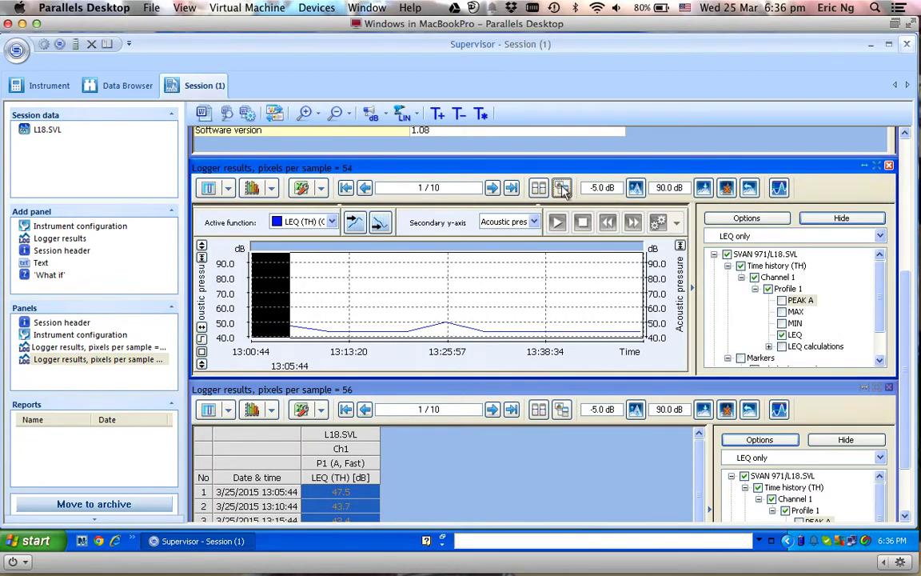
{"action": "left_click", "coordinate": [564, 189]}
{"action": "left_click", "coordinate": [563, 189]}
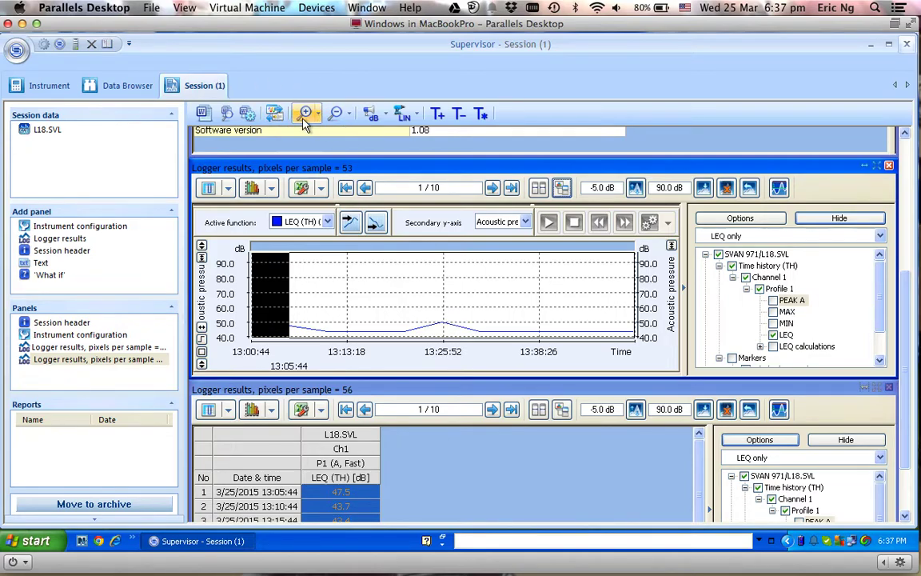
Import the layout template file 'Sound level template 1.svlt' into the template manager.
{"action": "left_click", "coordinate": [276, 115]}
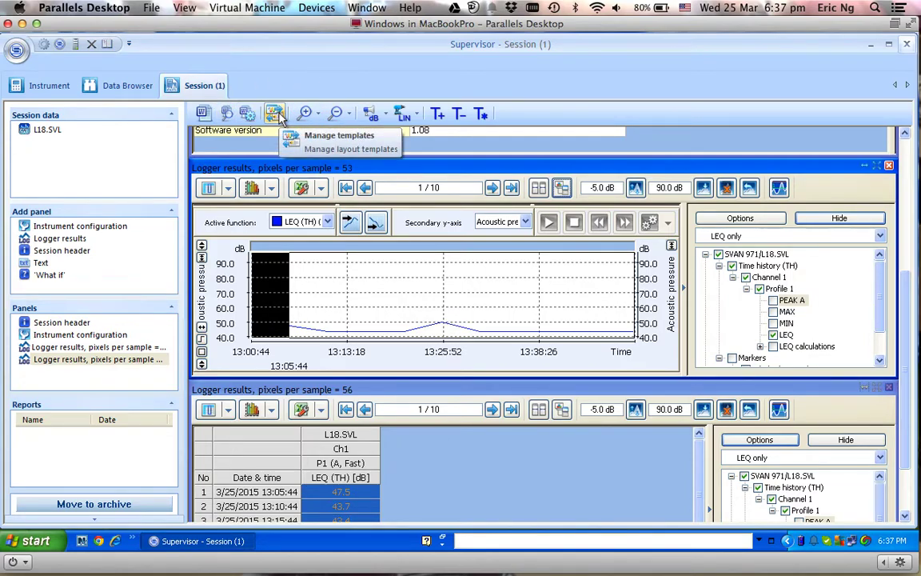
{"action": "left_click", "coordinate": [332, 138]}
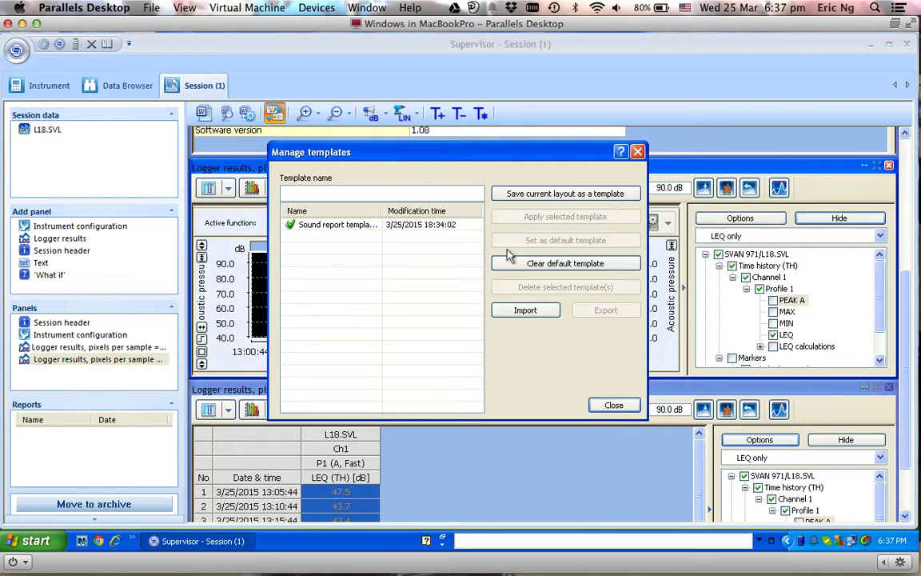
{"action": "left_click", "coordinate": [520, 313]}
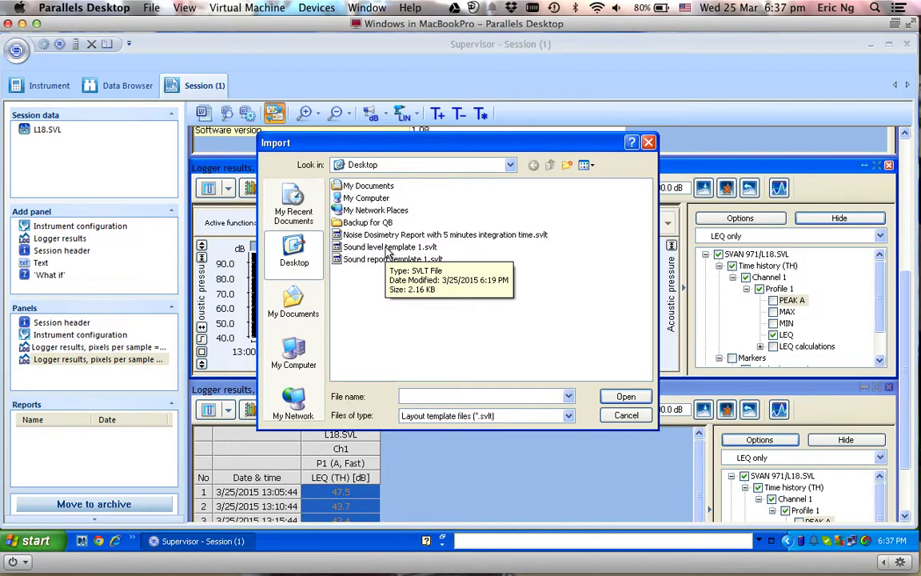
{"action": "left_click", "coordinate": [387, 248]}
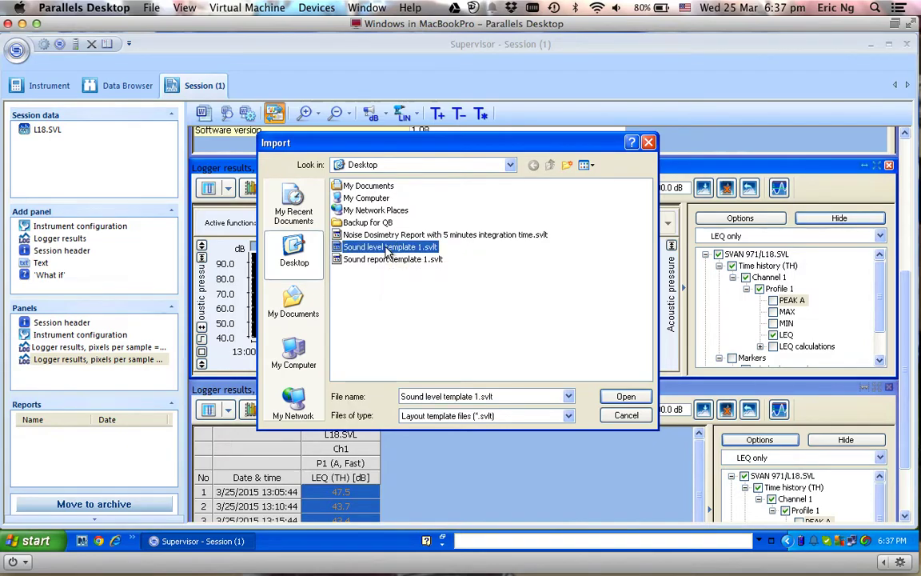
{"action": "left_click", "coordinate": [626, 397]}
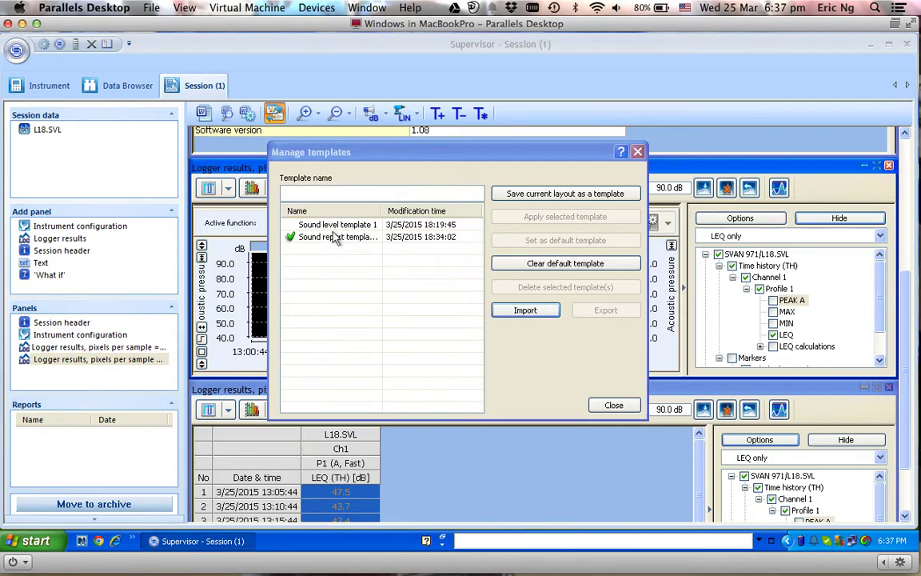
Apply Sound level template 1 to the session and set it as the default template.
{"action": "left_click", "coordinate": [352, 227]}
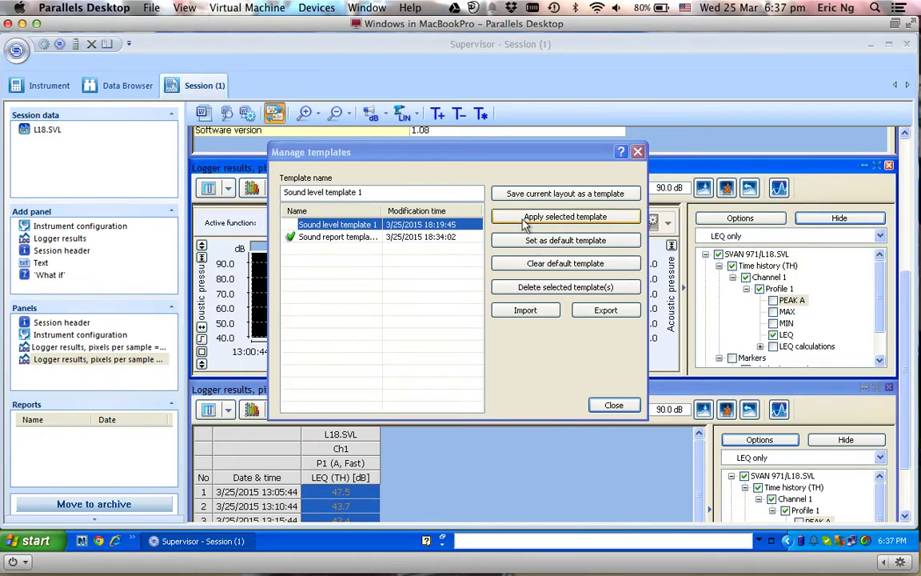
{"action": "left_click", "coordinate": [525, 219]}
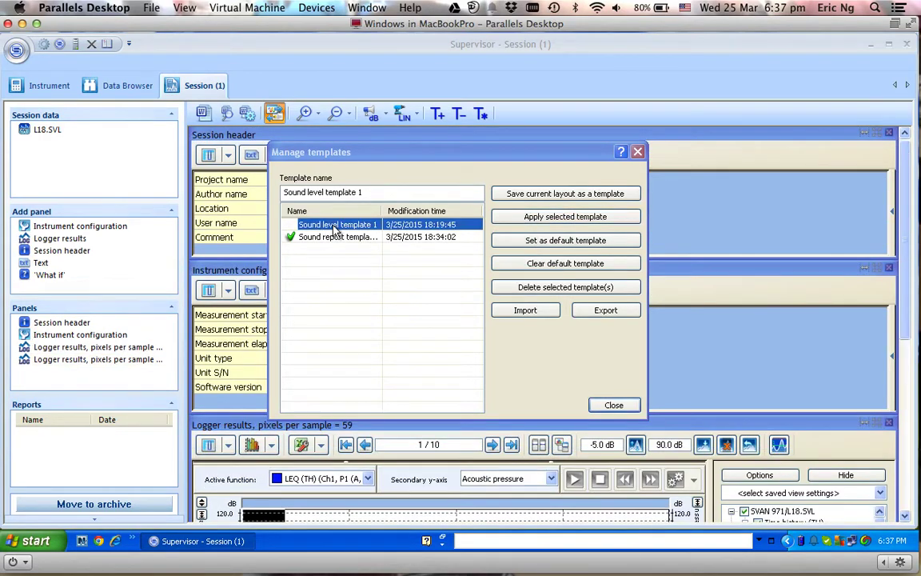
{"action": "left_click", "coordinate": [526, 241]}
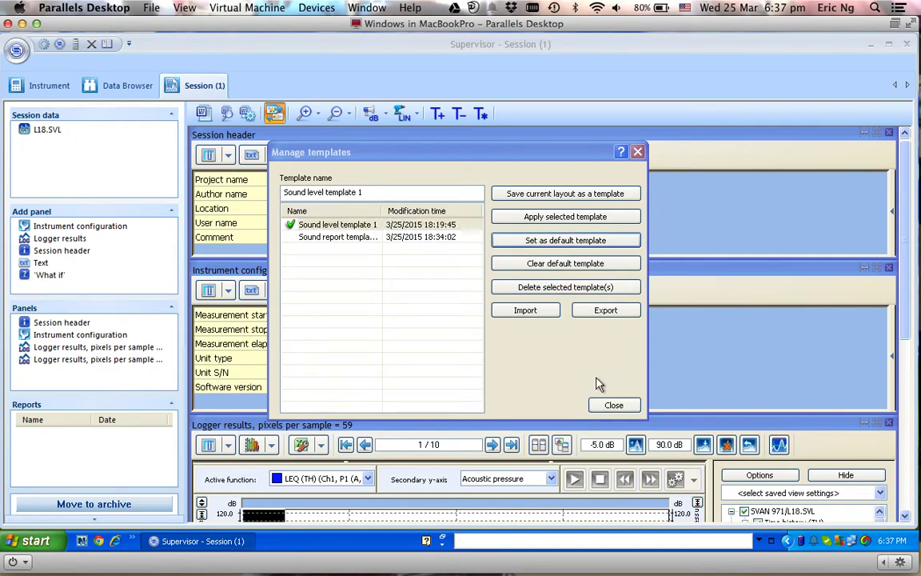
{"action": "left_click", "coordinate": [611, 404]}
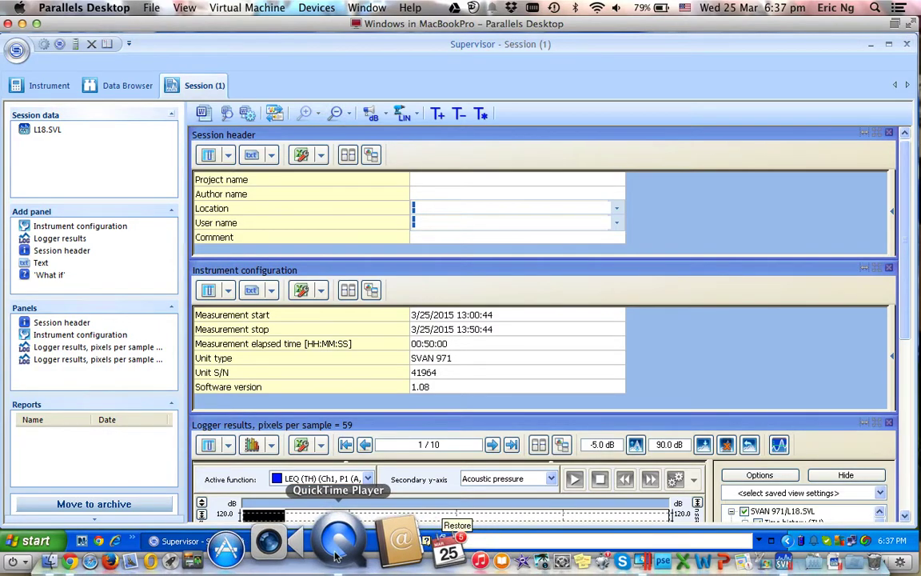
{"action": "left_click", "coordinate": [337, 552]}
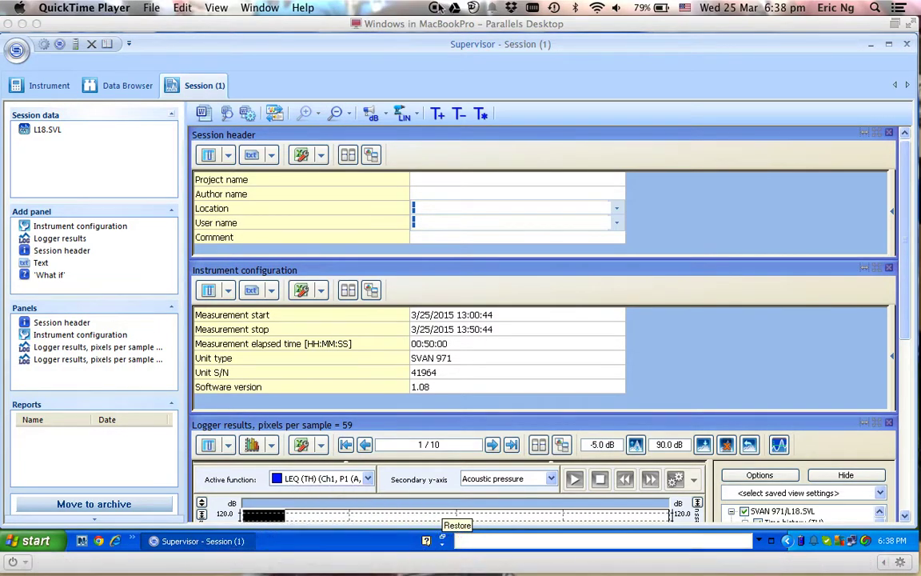